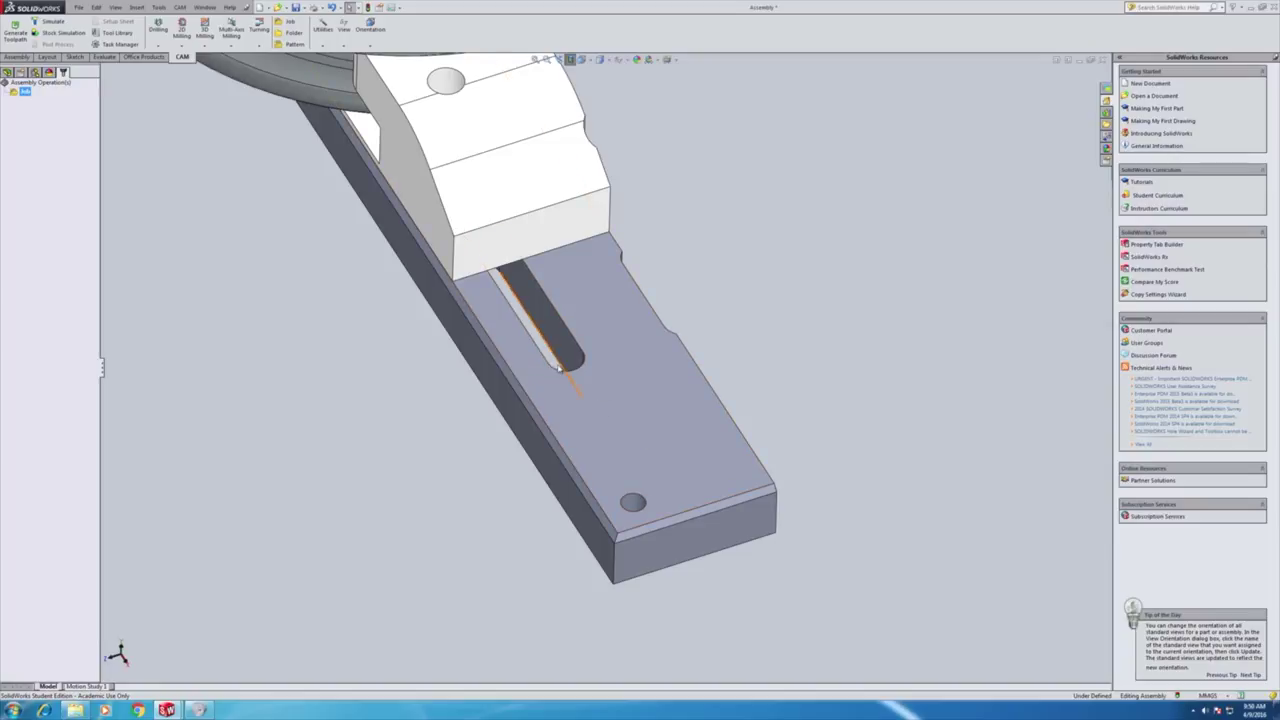
- Open the tool library, select the personal mill tools library under My Libraries, and start a new mill holder
click(118, 34)
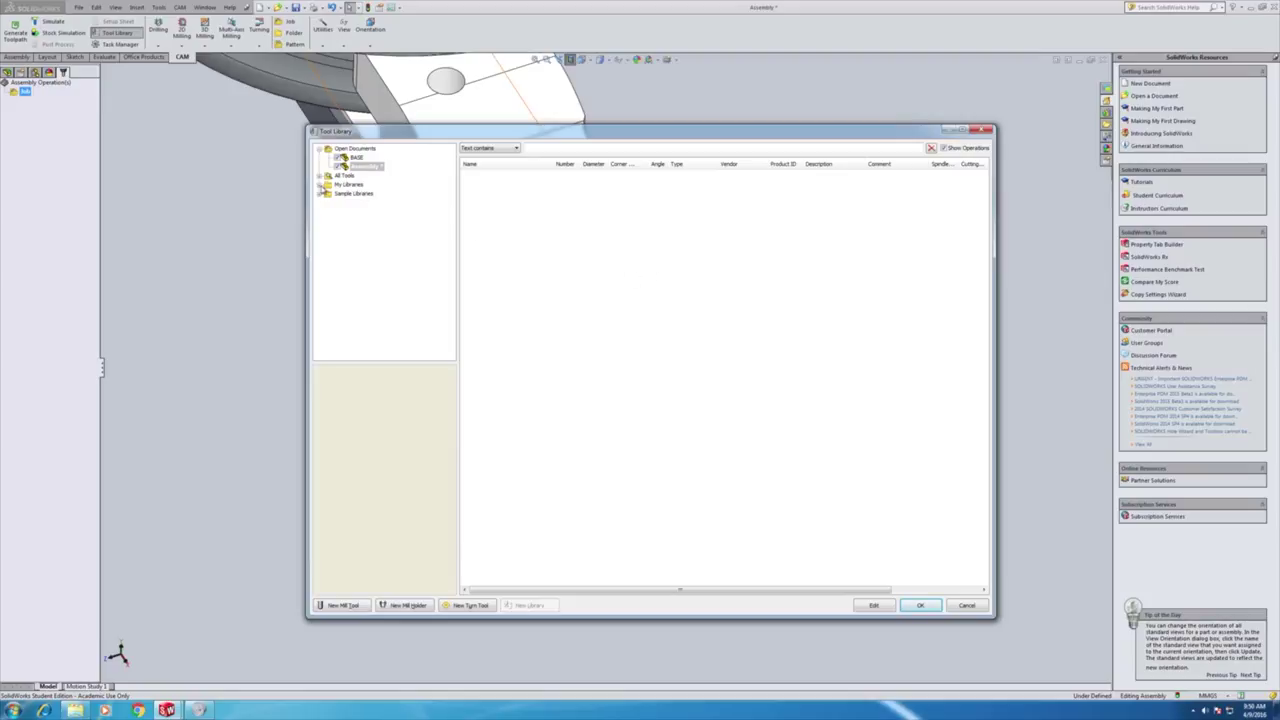
click(320, 185)
click(346, 186)
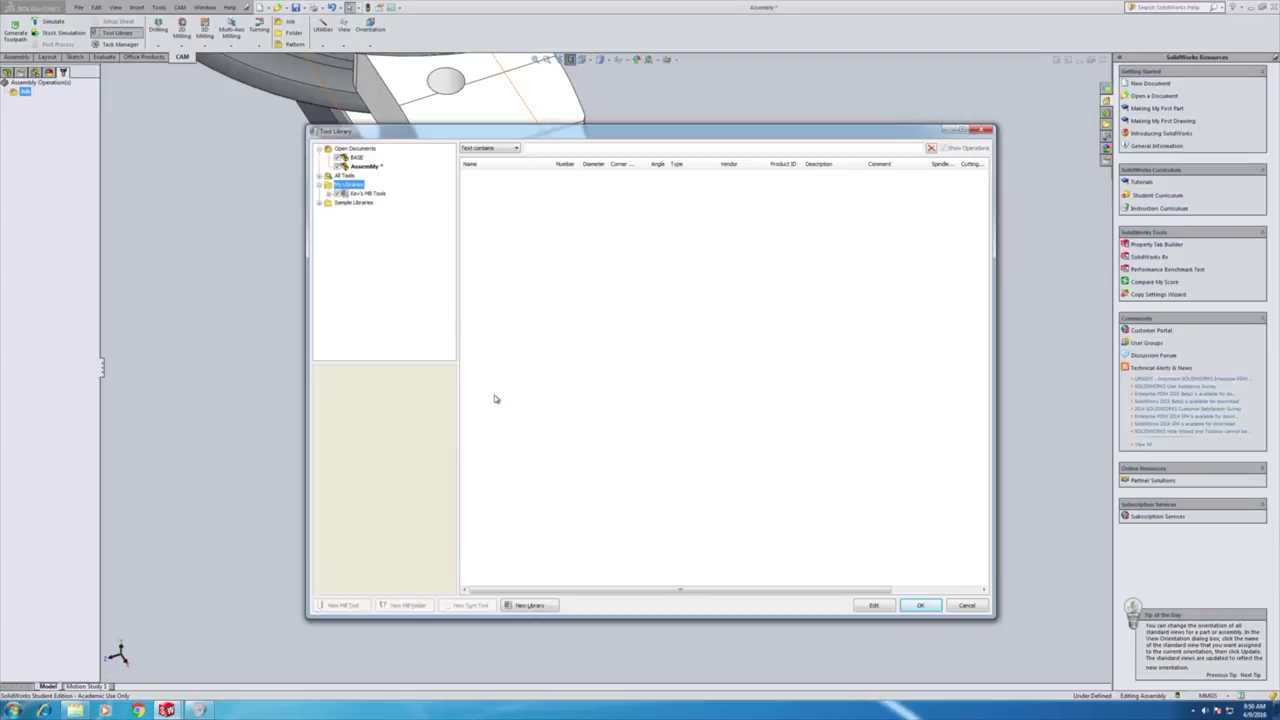
click(366, 194)
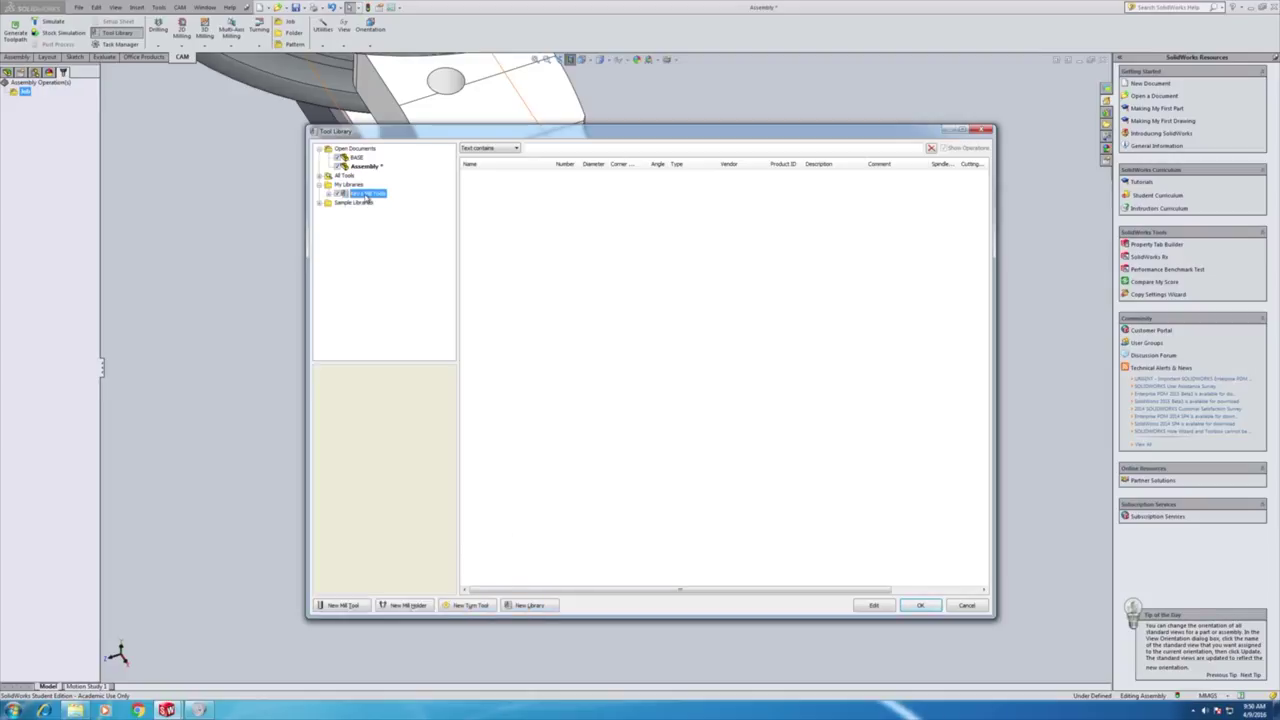
click(410, 606)
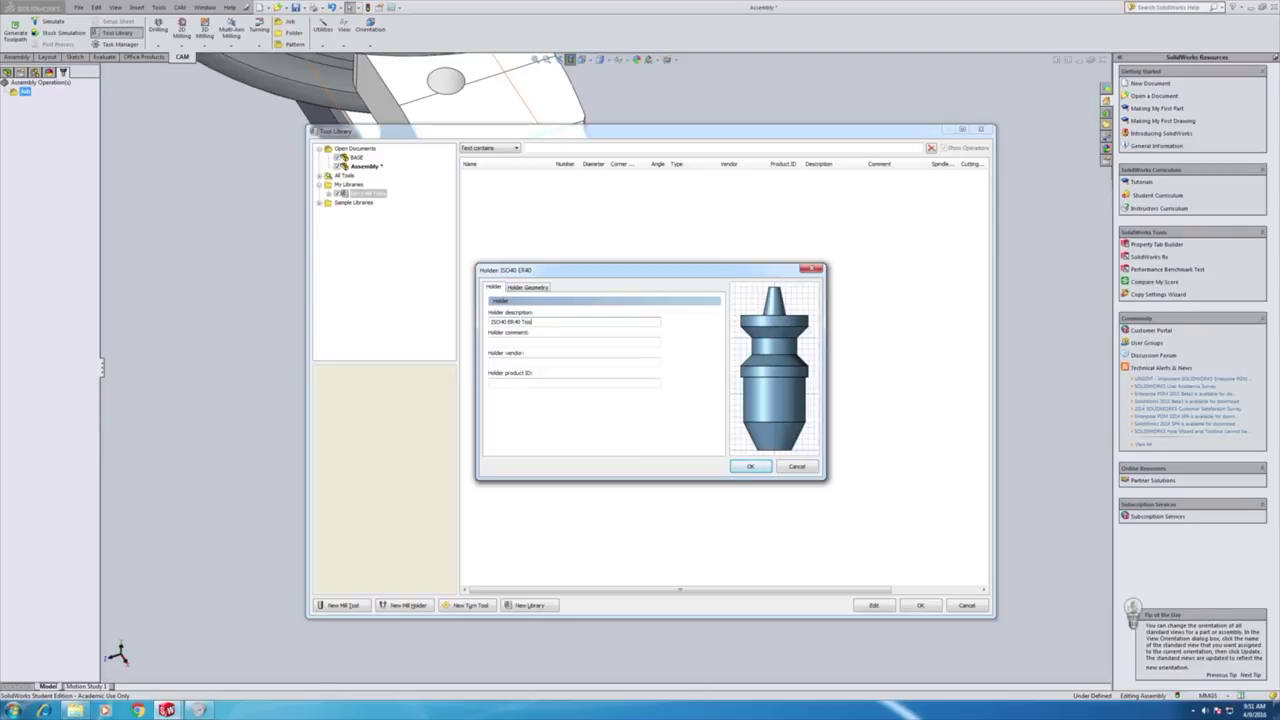
- Complete the holder description as 'ISO40 ER40 Tool Holder' and show its eight default segments
text(er)
click(528, 287)
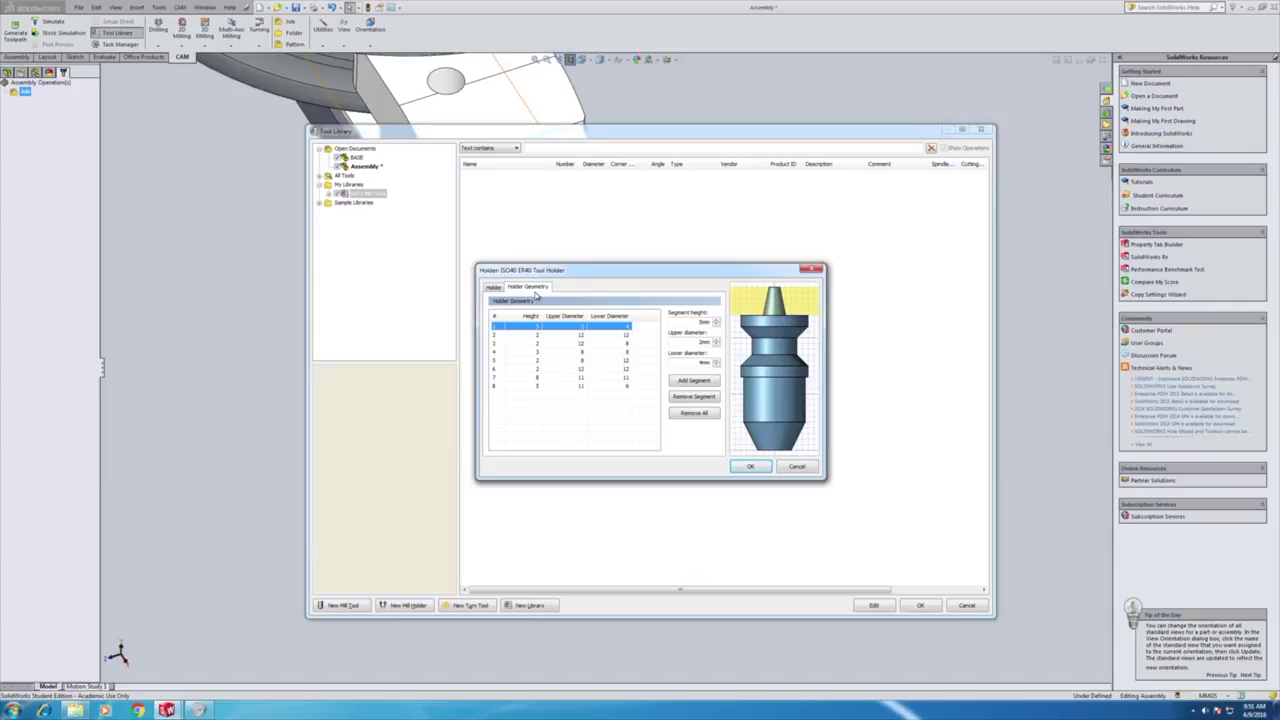
- Delete holder segments 8 and 7, leaving six segments
click(565, 343)
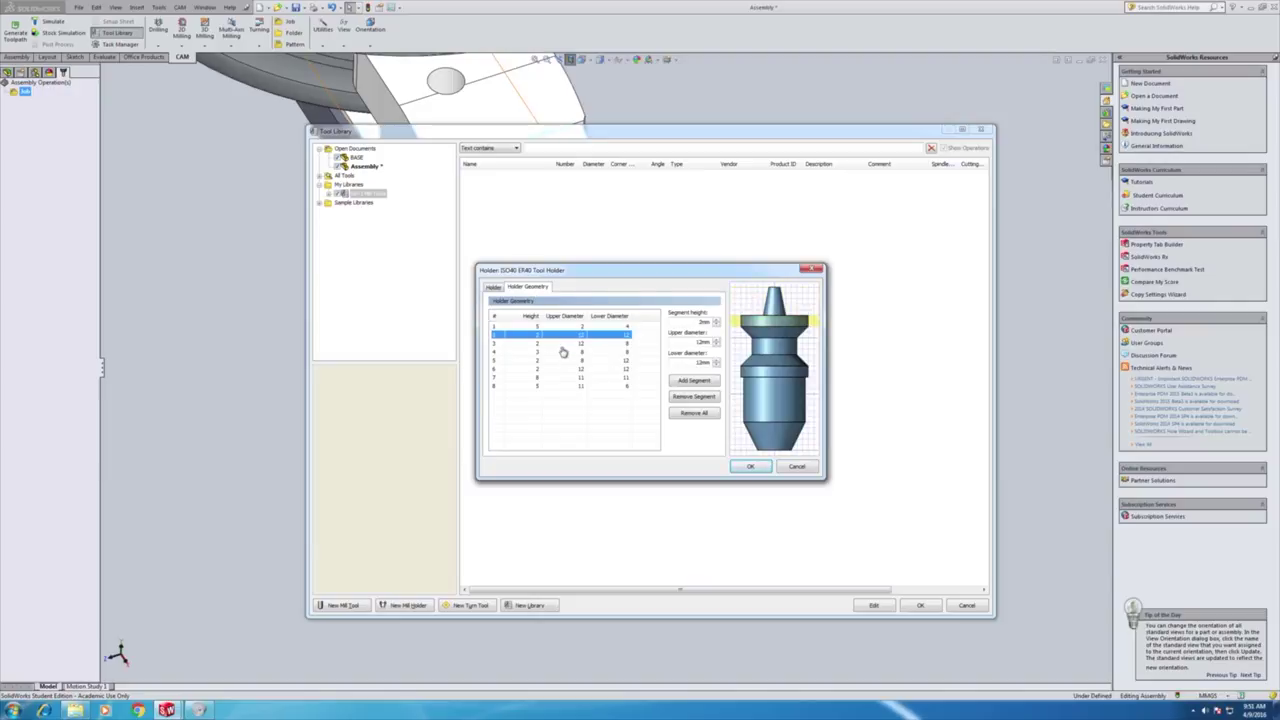
click(566, 360)
click(567, 385)
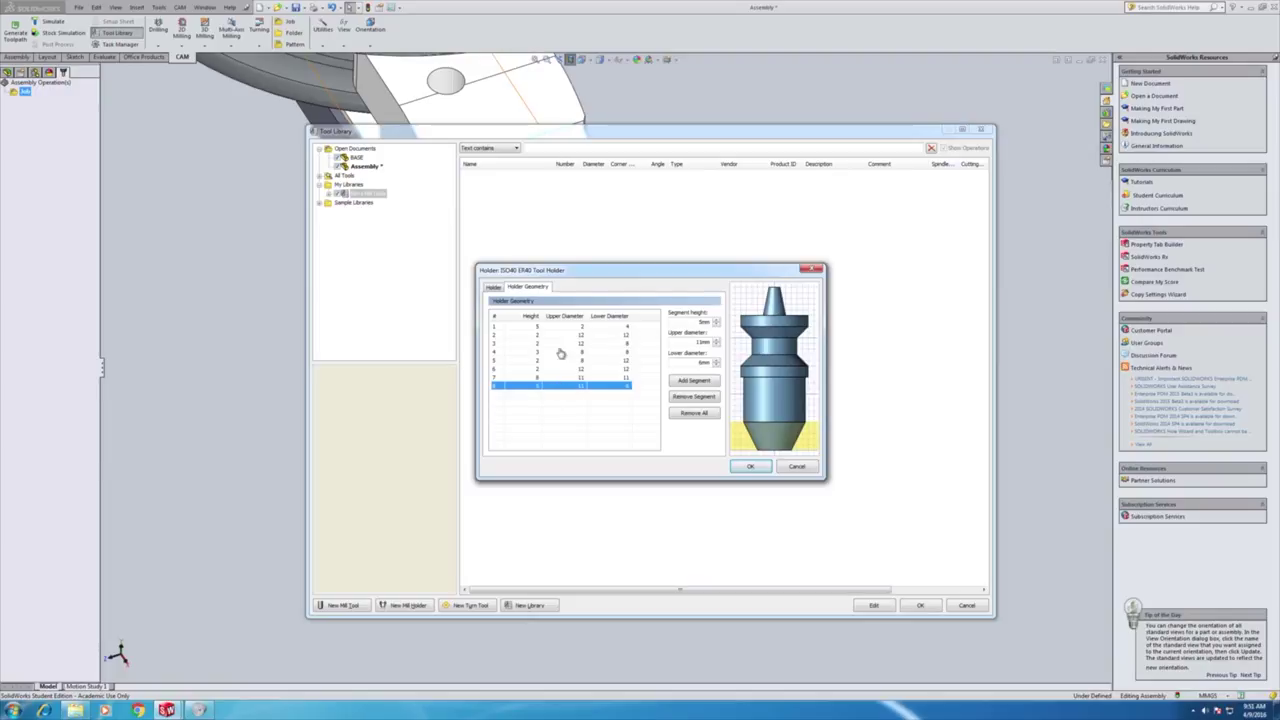
click(697, 398)
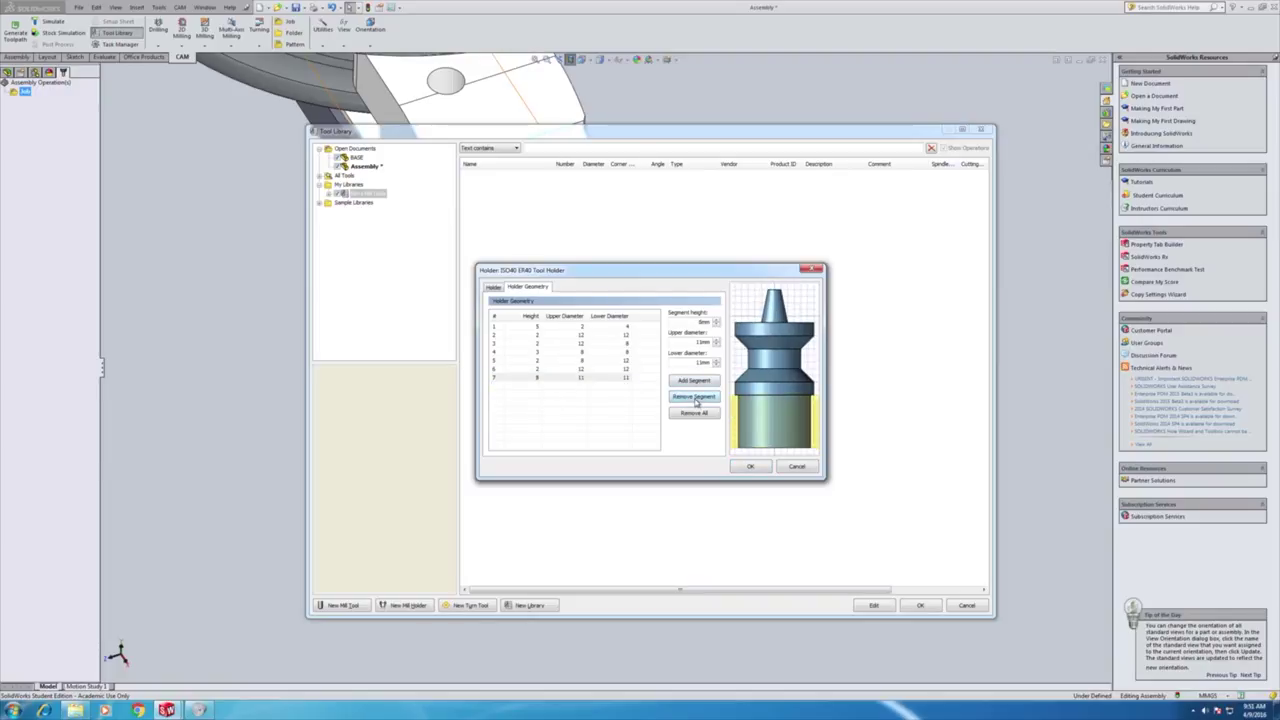
click(695, 398)
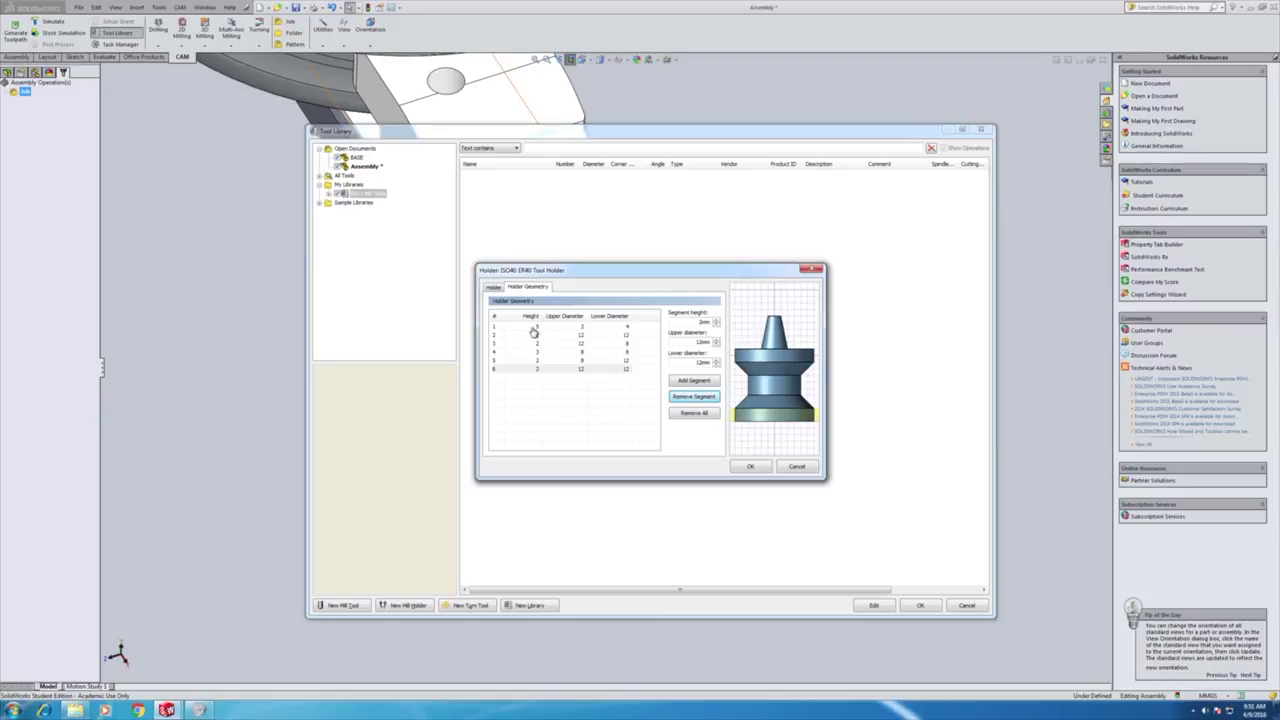
- Set holder segment 1 to 30 mm height with 25 mm upper and lower diameters
click(533, 329)
key(Down)
key(Down)
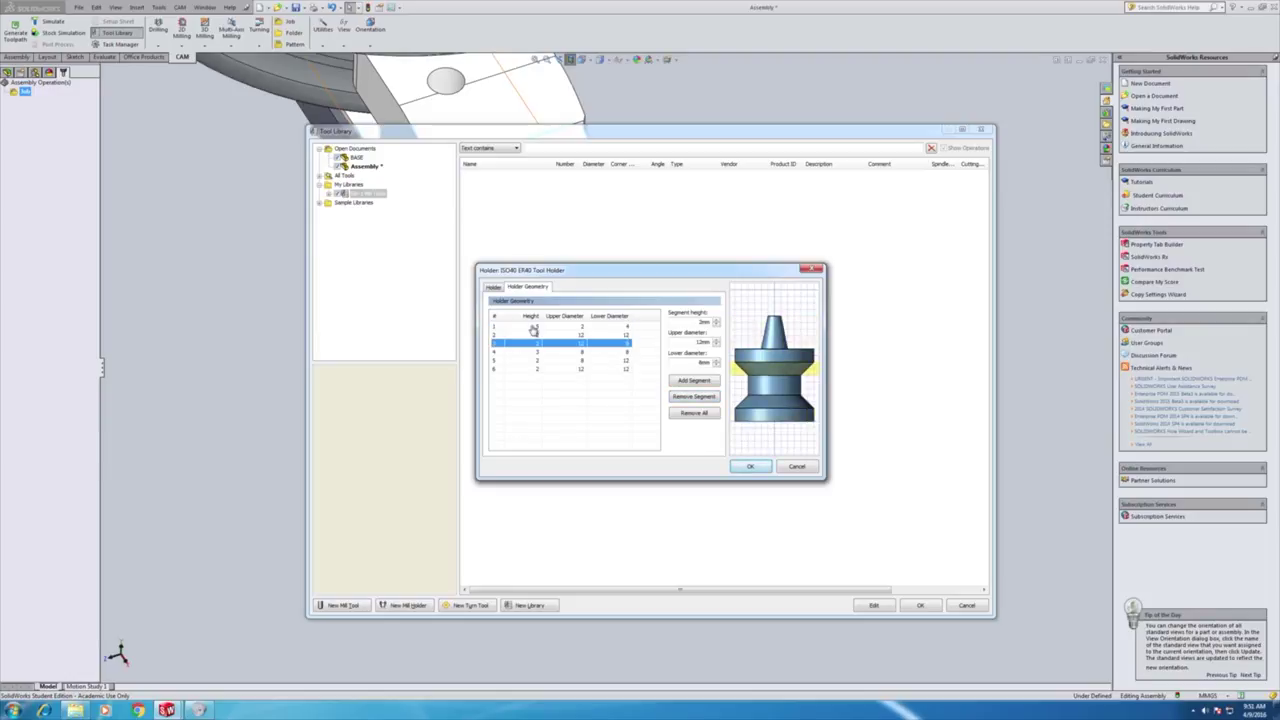
click(533, 327)
drag(709, 321, 683, 320)
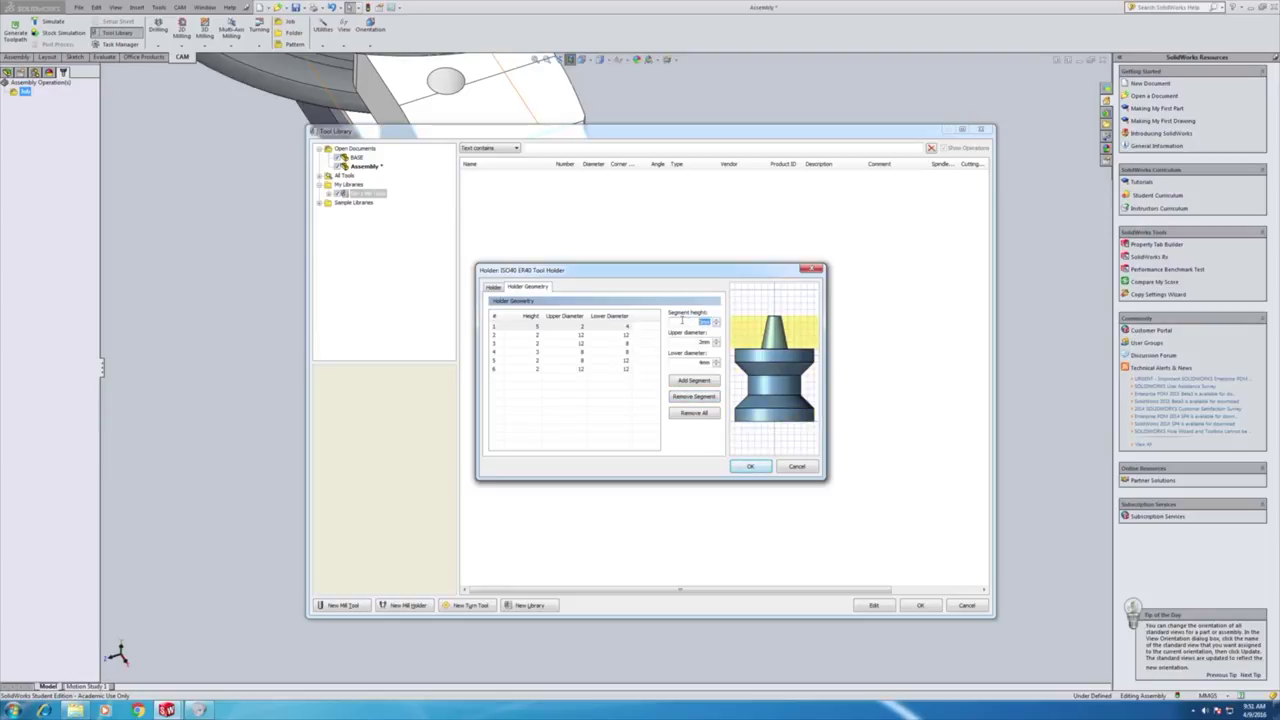
text(30)
key(Tab)
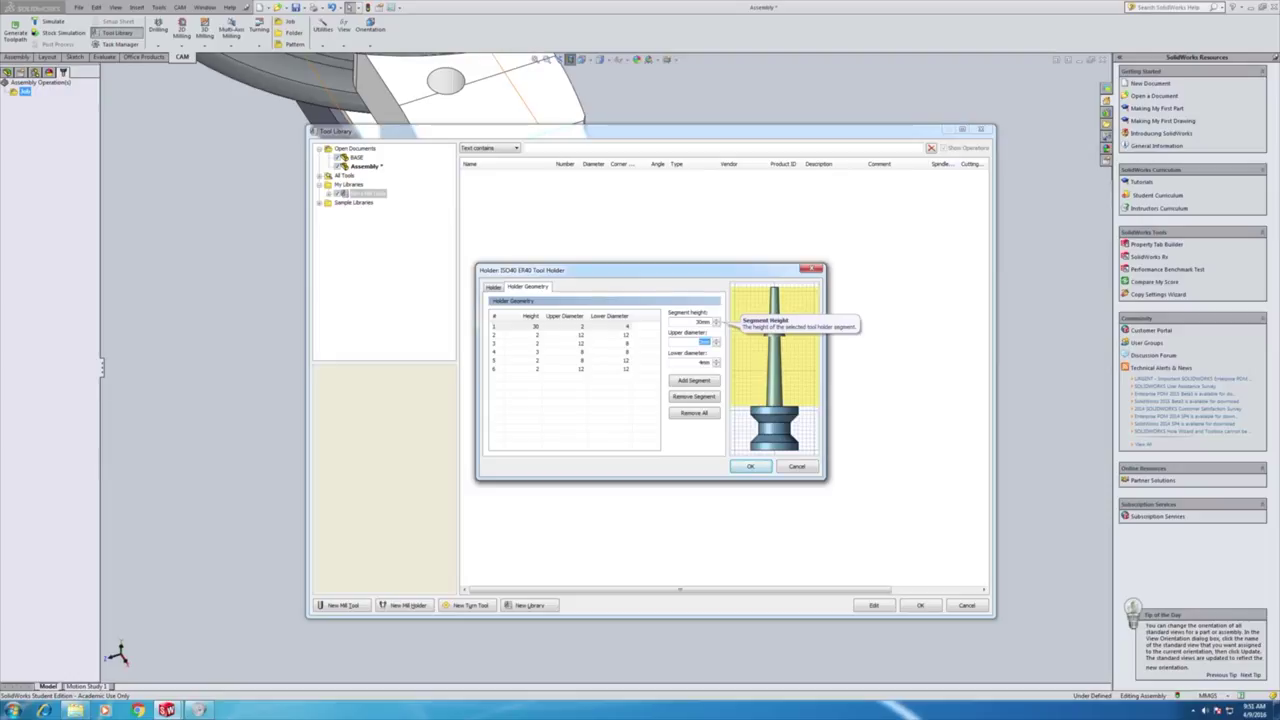
text(25)
key(Tab)
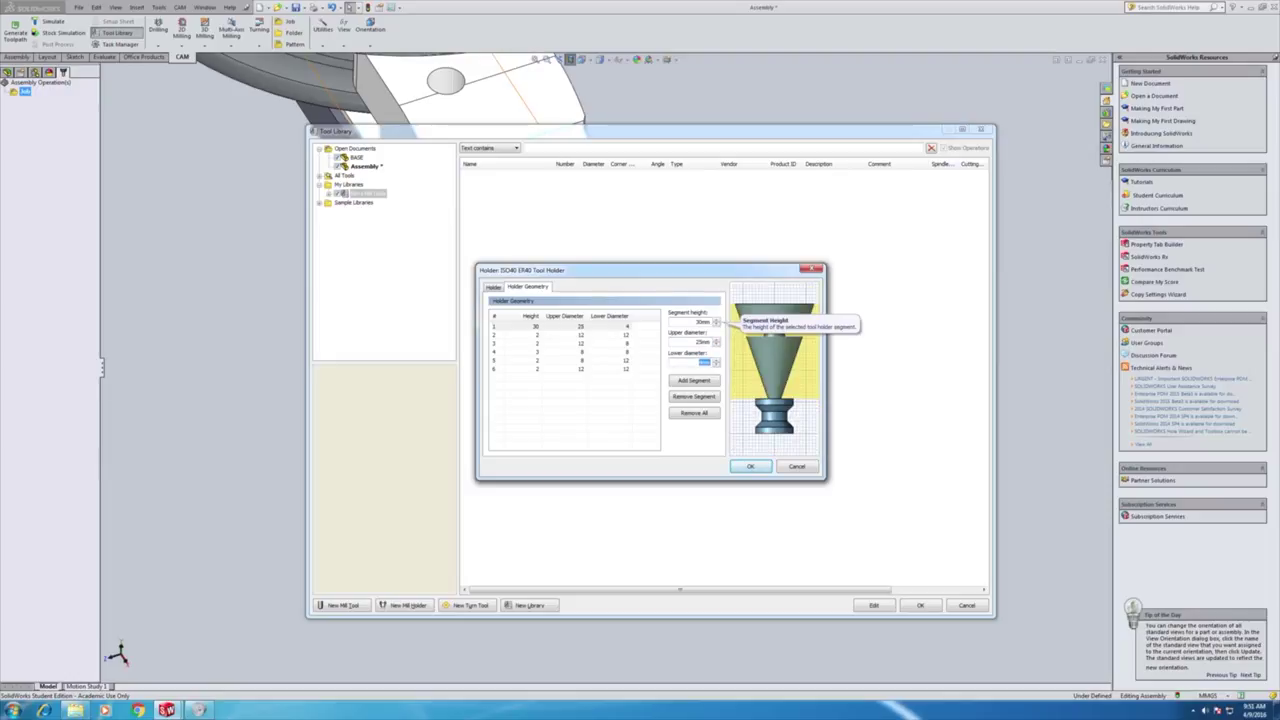
key(Tab)
- Set holder segment 2 to 65 mm height, 26 mm upper and 44 mm lower diameter
click(528, 335)
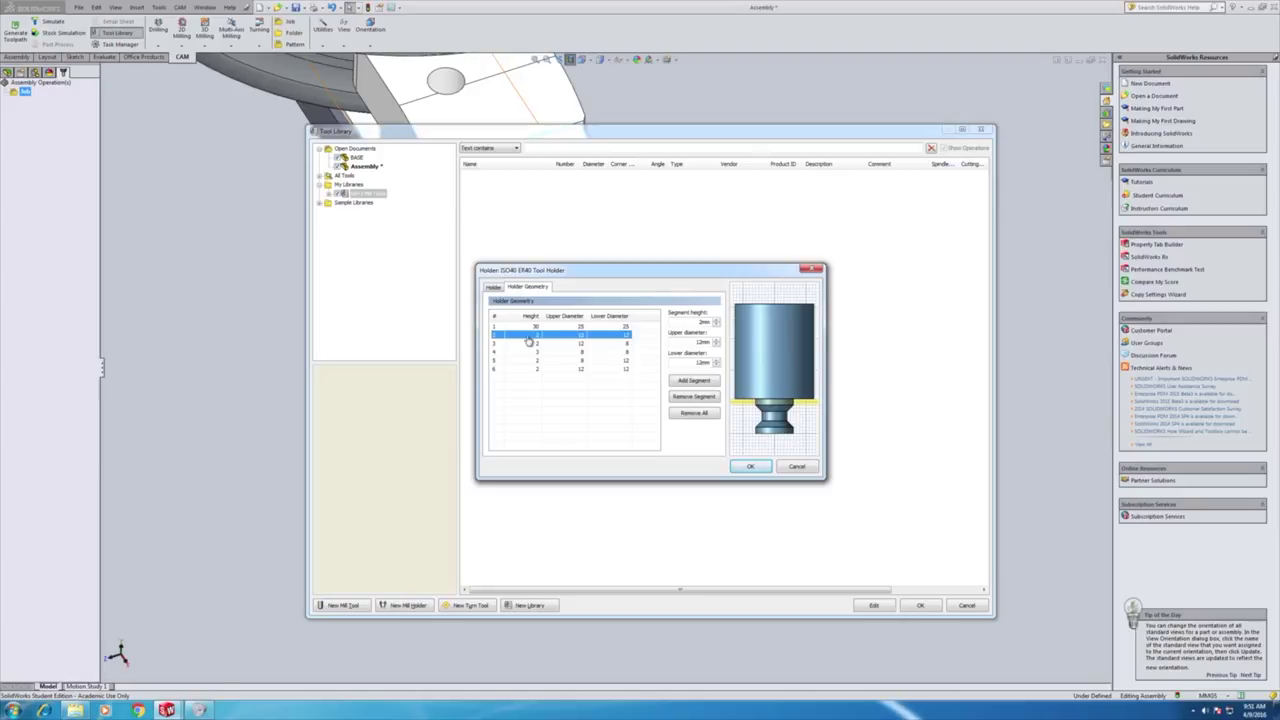
click(704, 322)
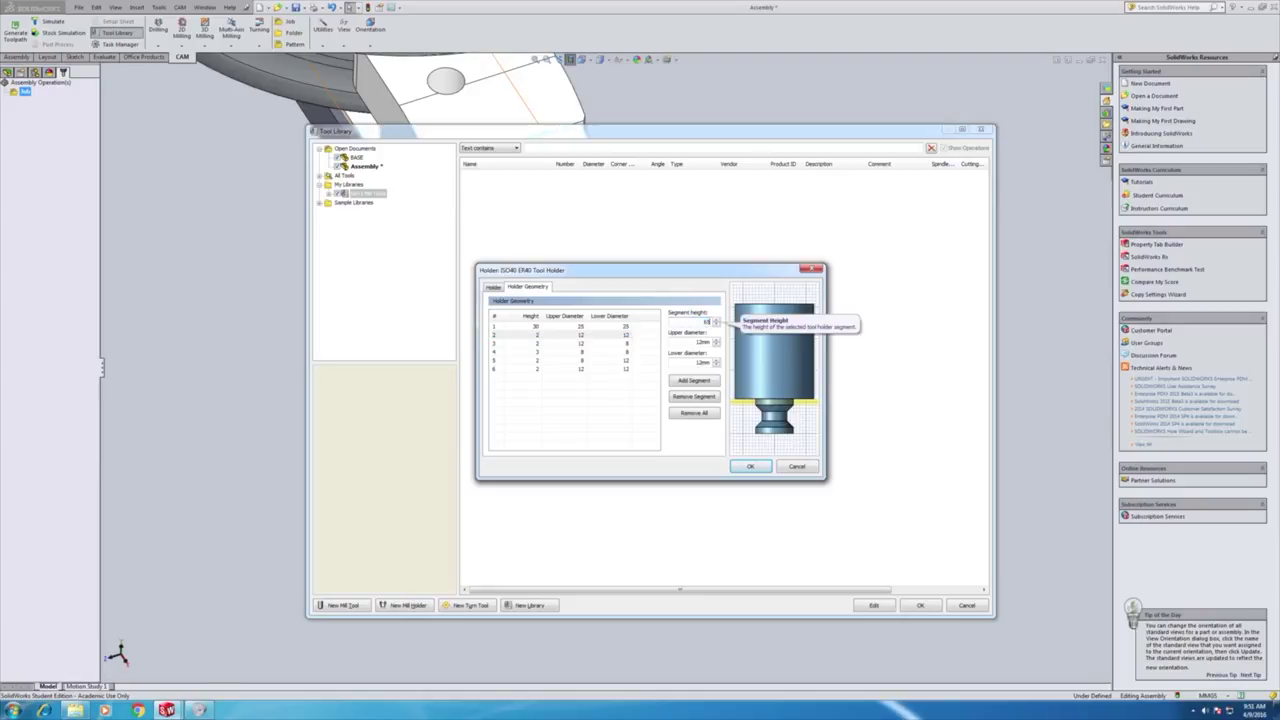
text(65)
key(Tab)
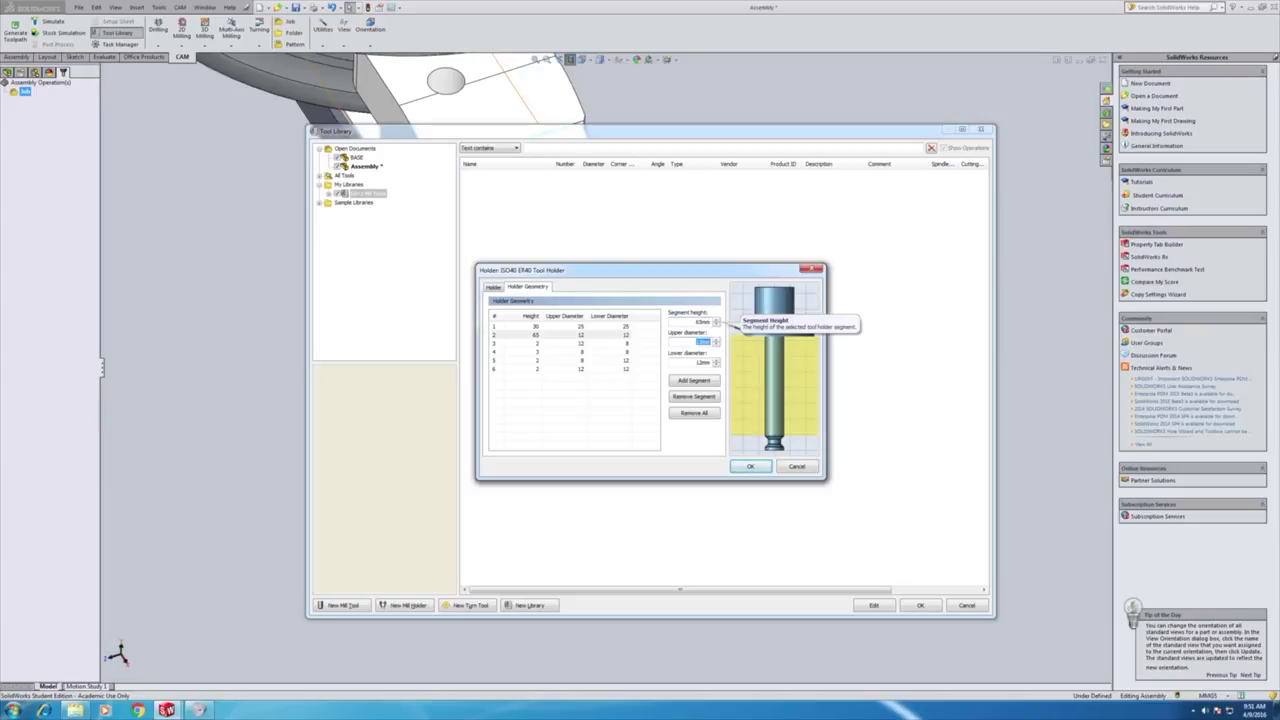
text(26)
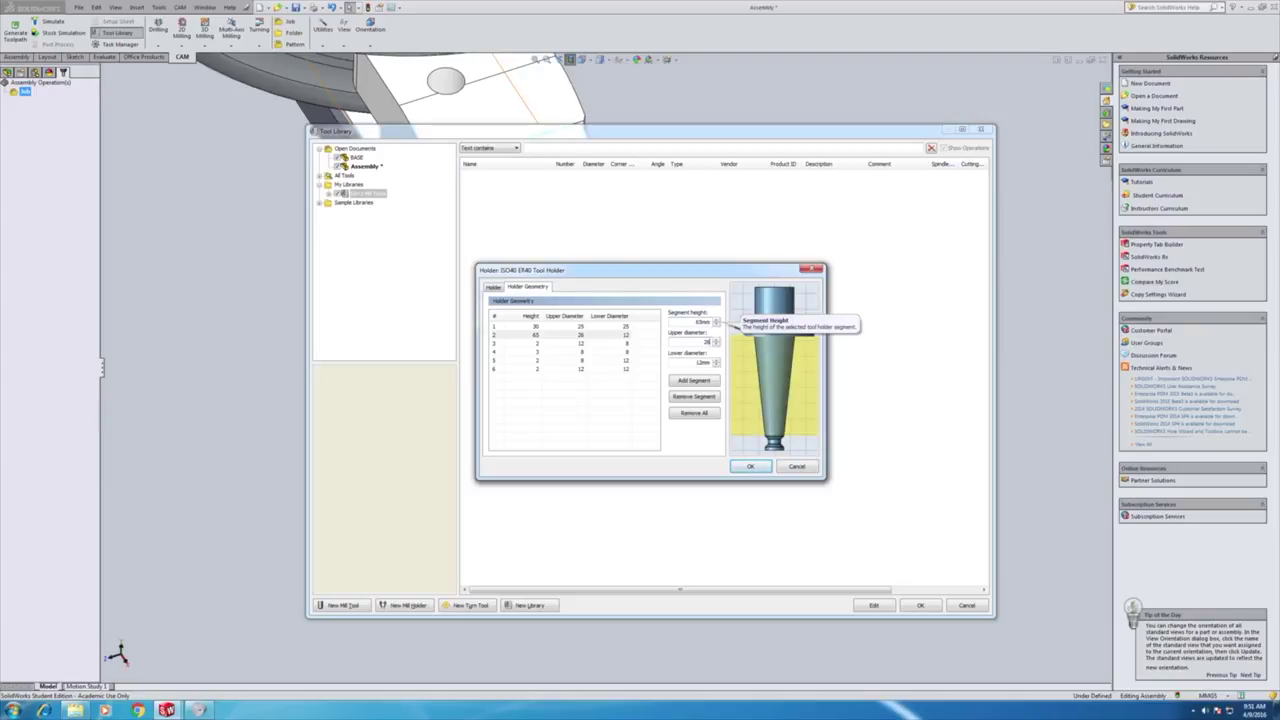
key(Tab)
text(44)
key(shift+Tab)
key(shift+Tab)
text(10)
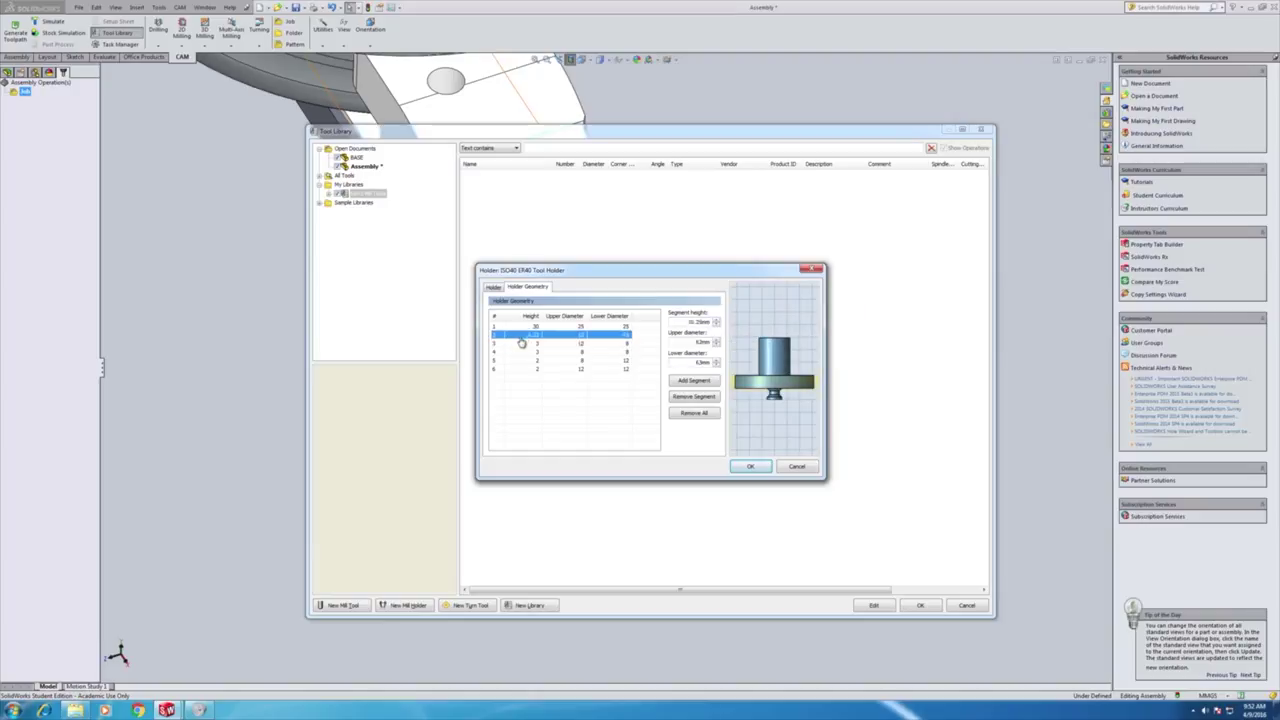
click(540, 356)
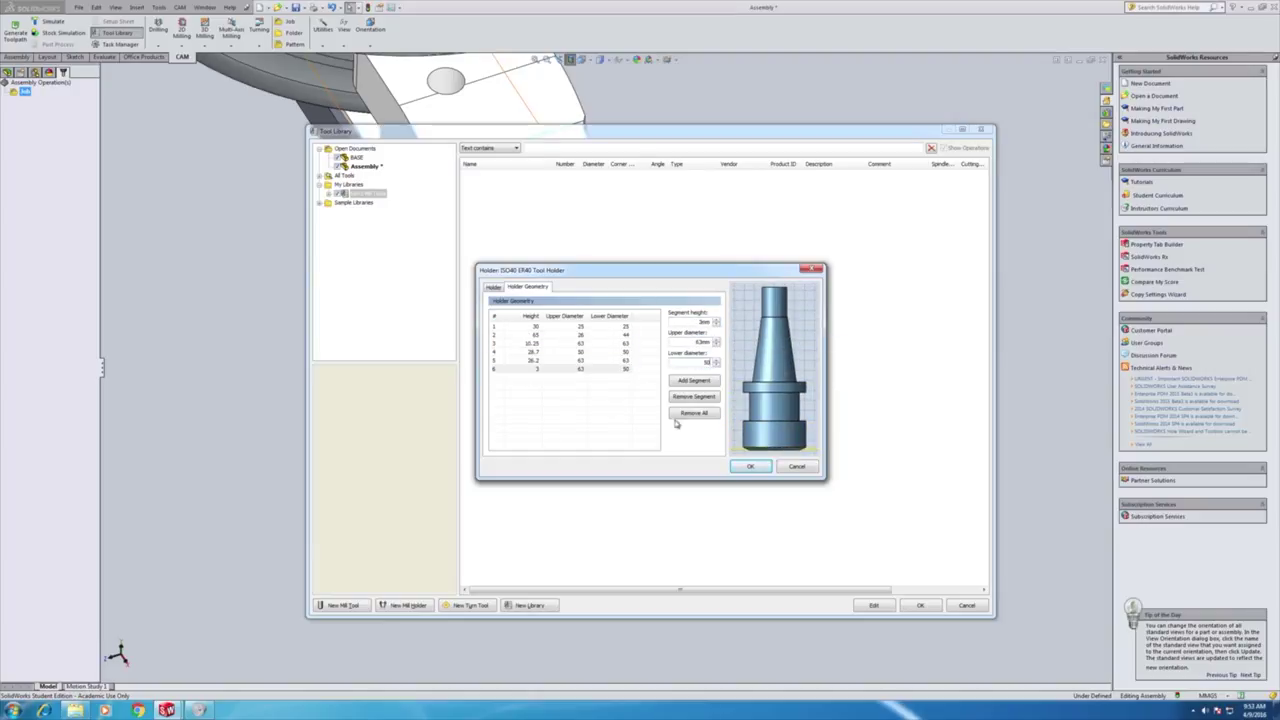
- Save the ISO40 ER40 holder to the library and start a new mill tool
click(750, 466)
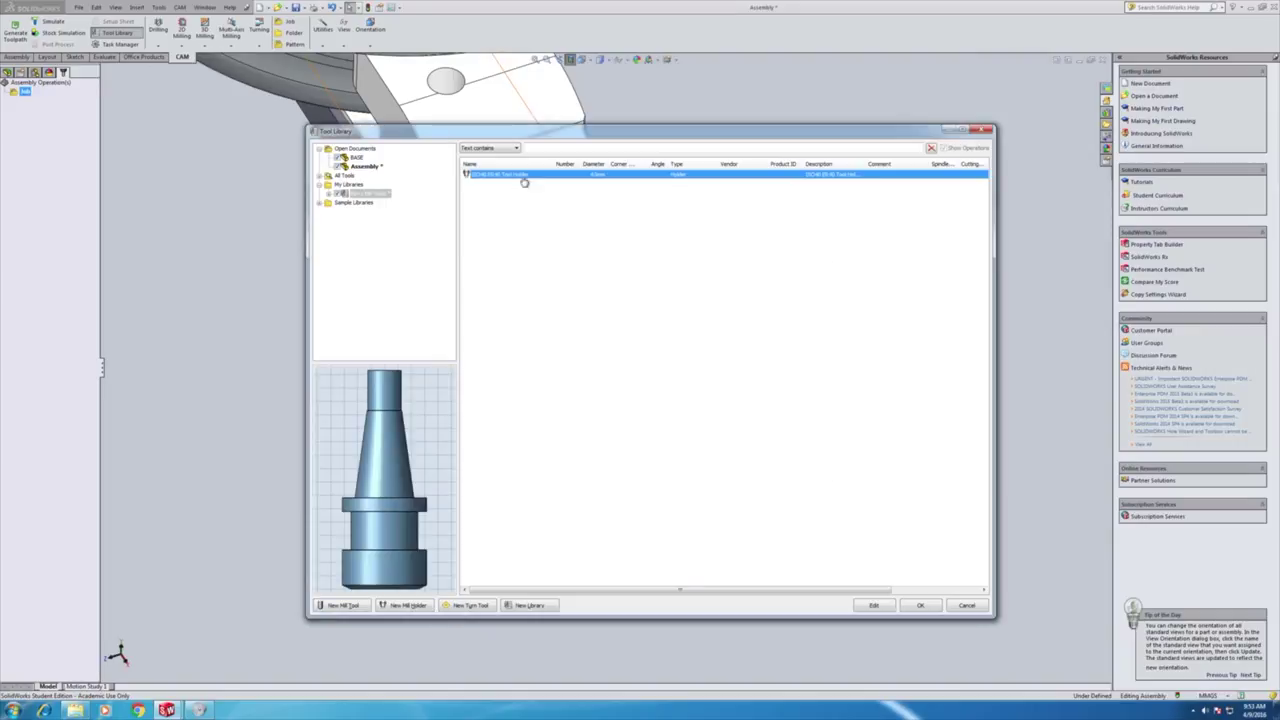
click(522, 177)
click(362, 607)
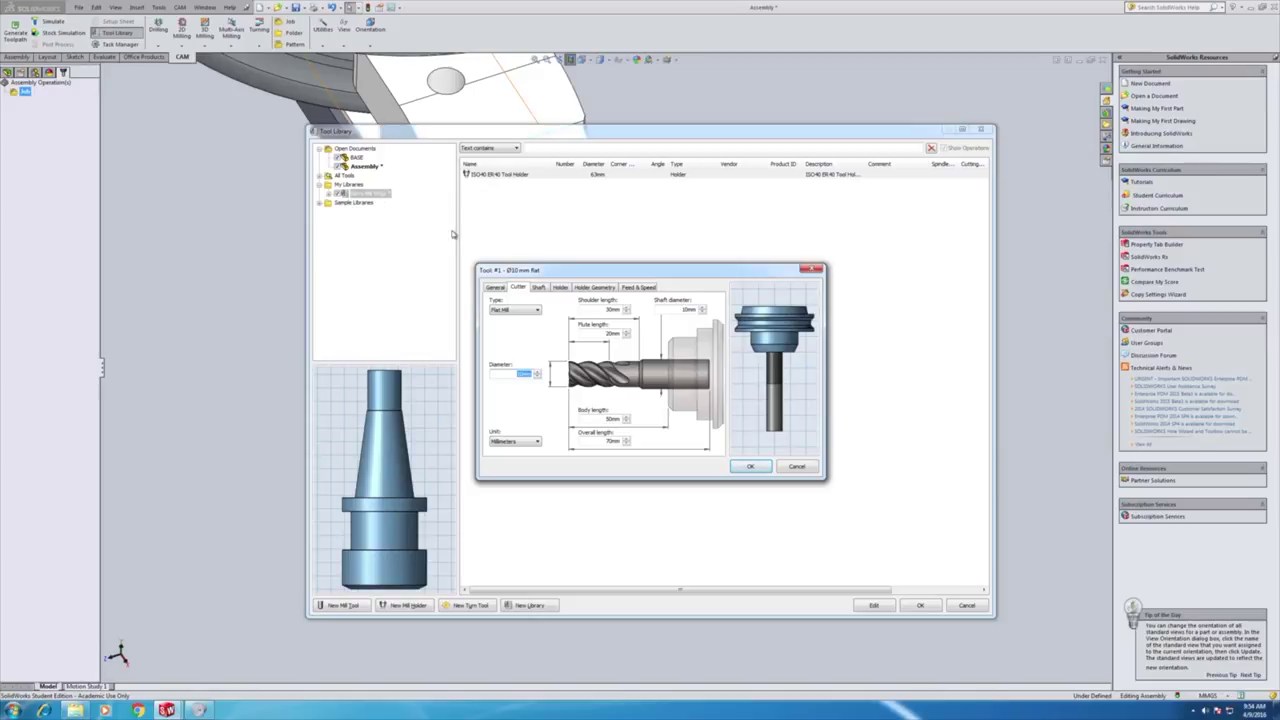
- On the General tab, set the tool number to 15 and enable manual tool change
click(498, 288)
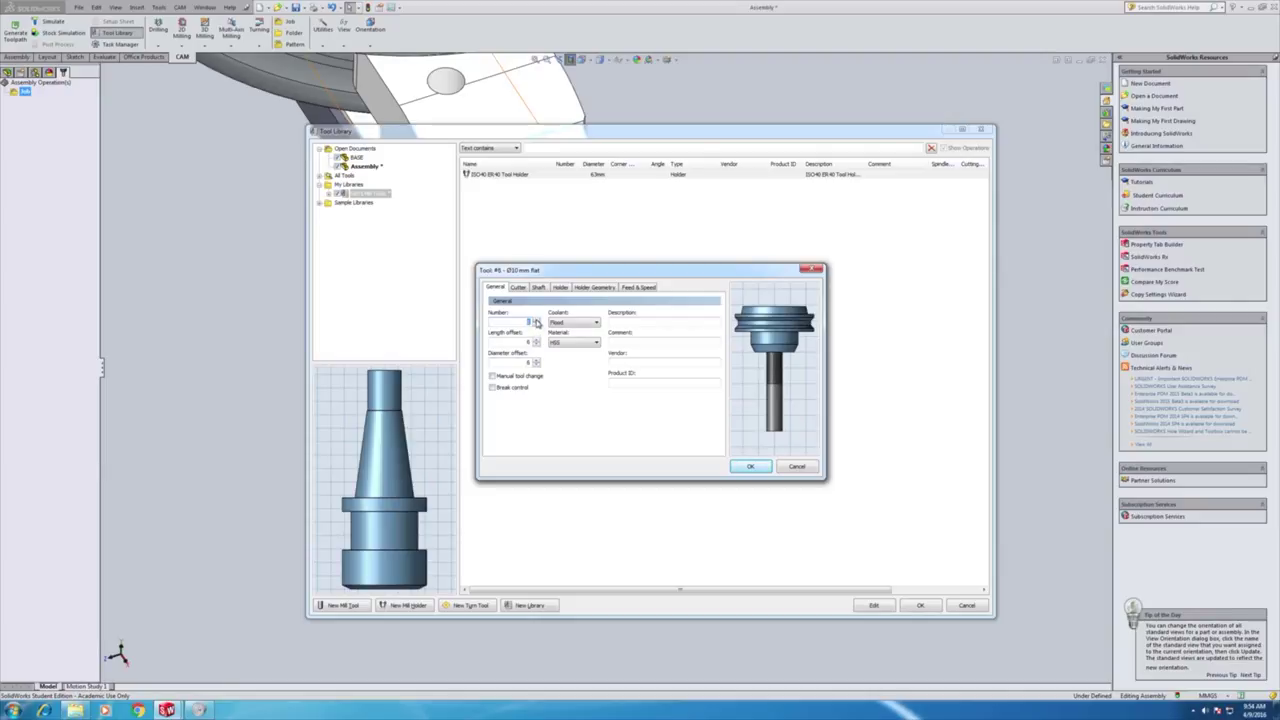
click(536, 320)
click(536, 320)
click(536, 320)
click(536, 320)
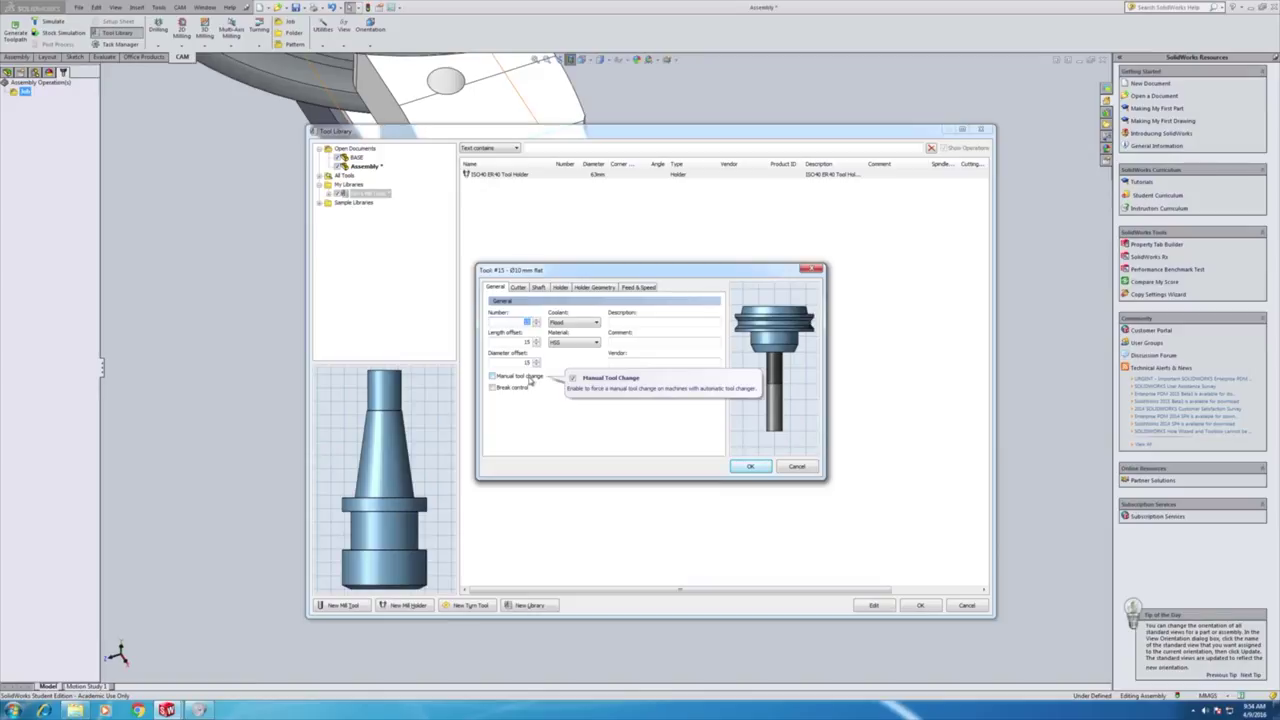
click(580, 323)
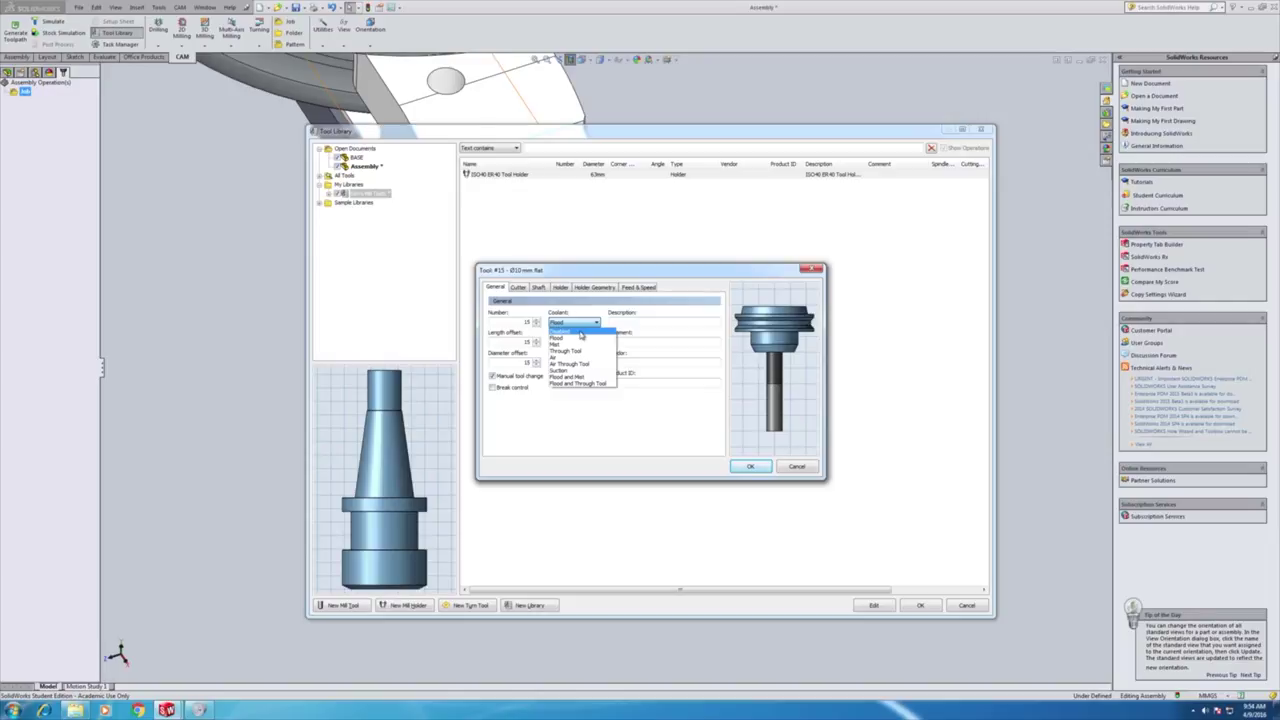
click(580, 335)
- Make the cutter a Spot Drill with a 90° tip angle and 12 mm diameter
click(524, 288)
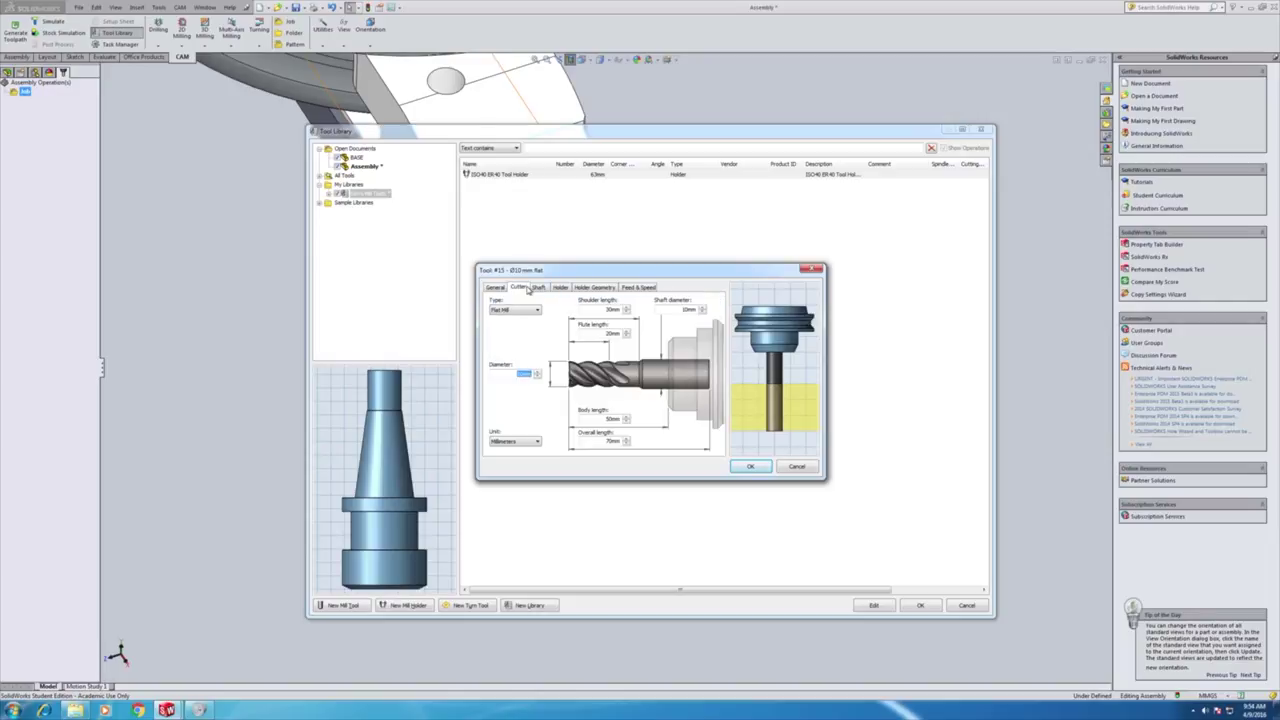
click(536, 310)
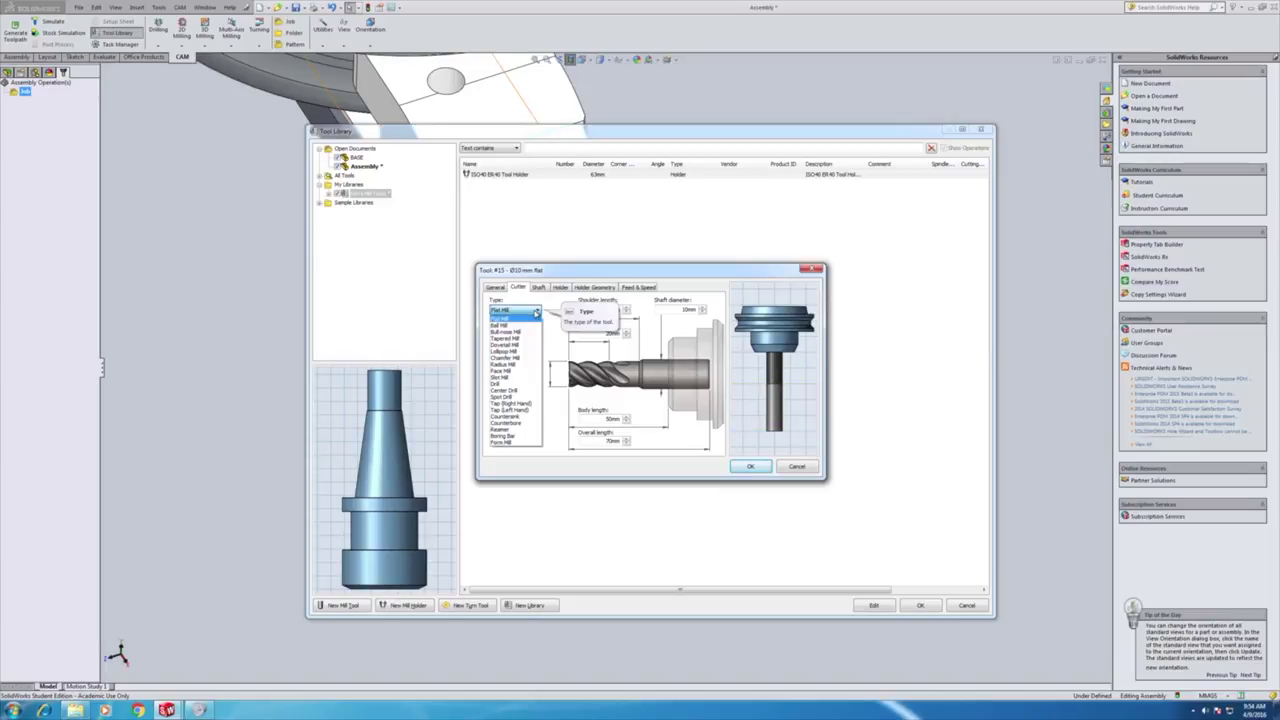
click(521, 437)
click(527, 309)
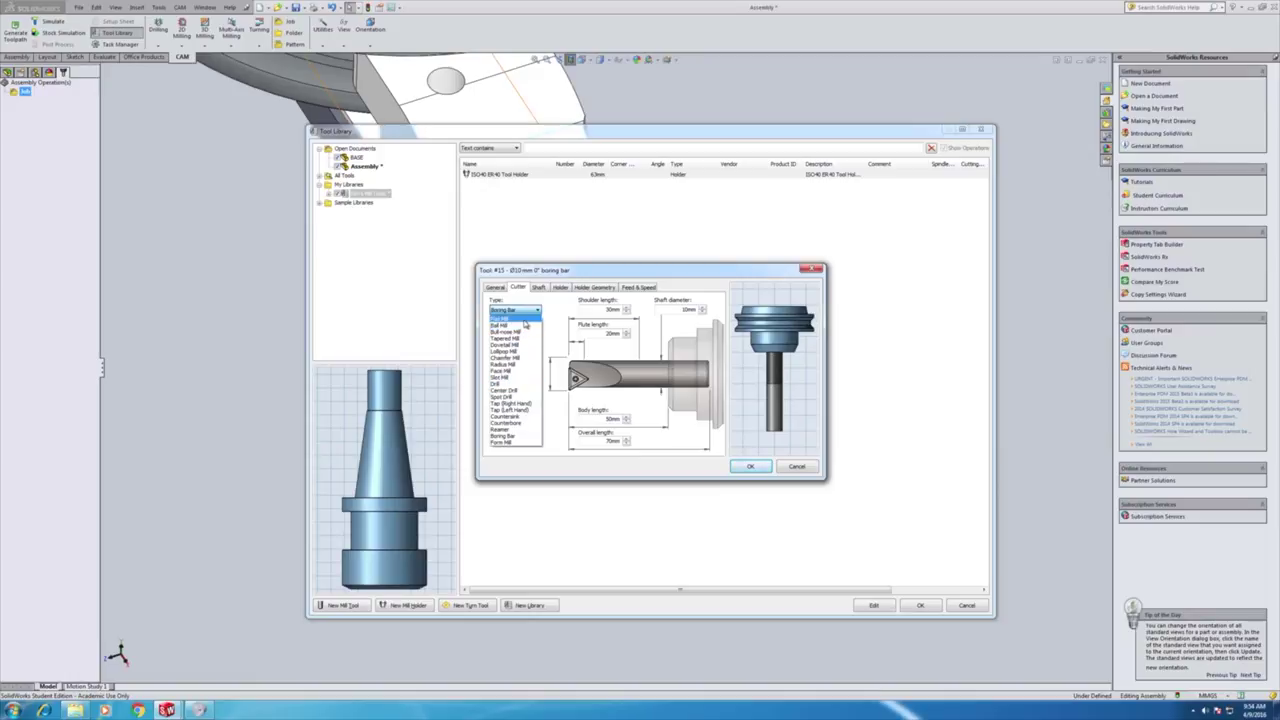
click(524, 319)
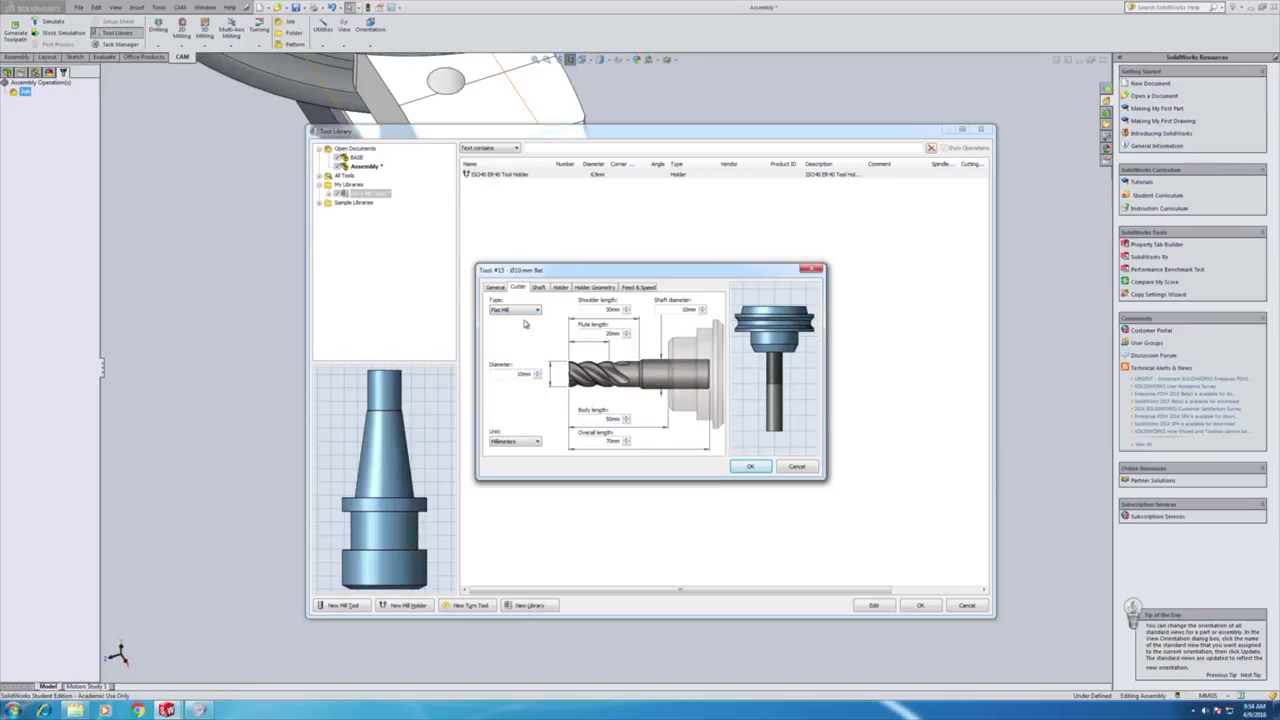
click(523, 311)
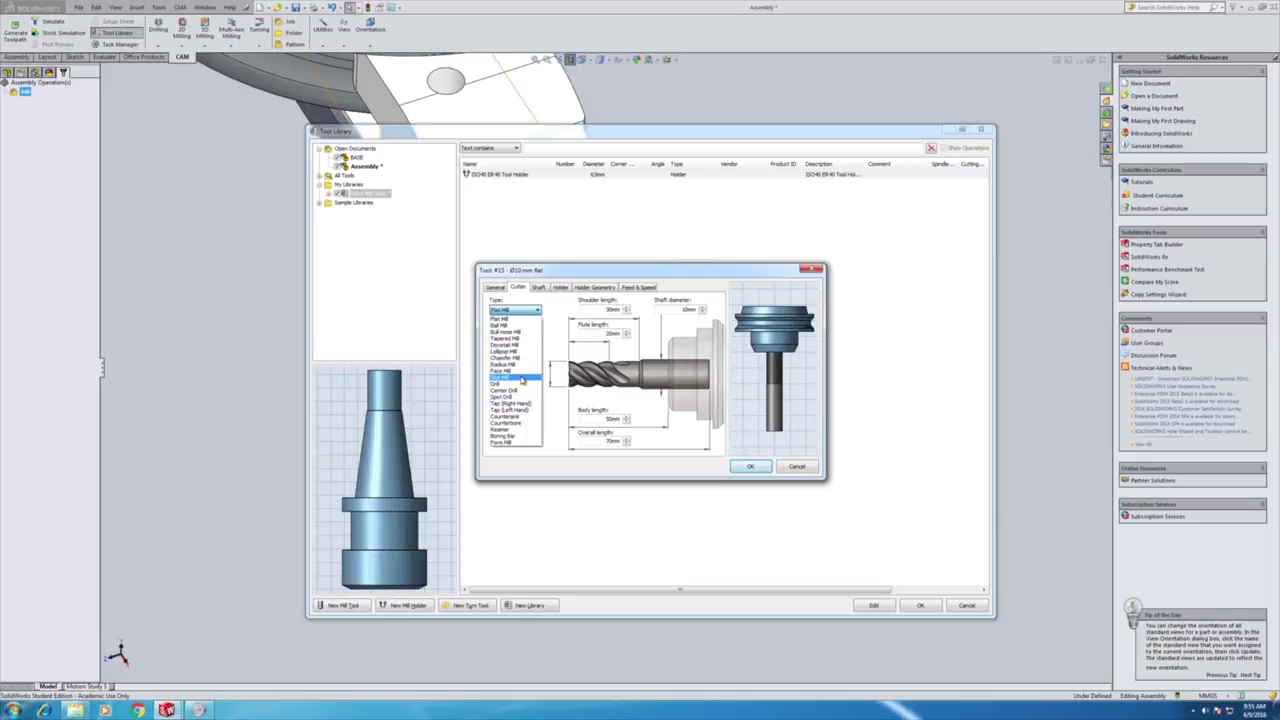
click(519, 397)
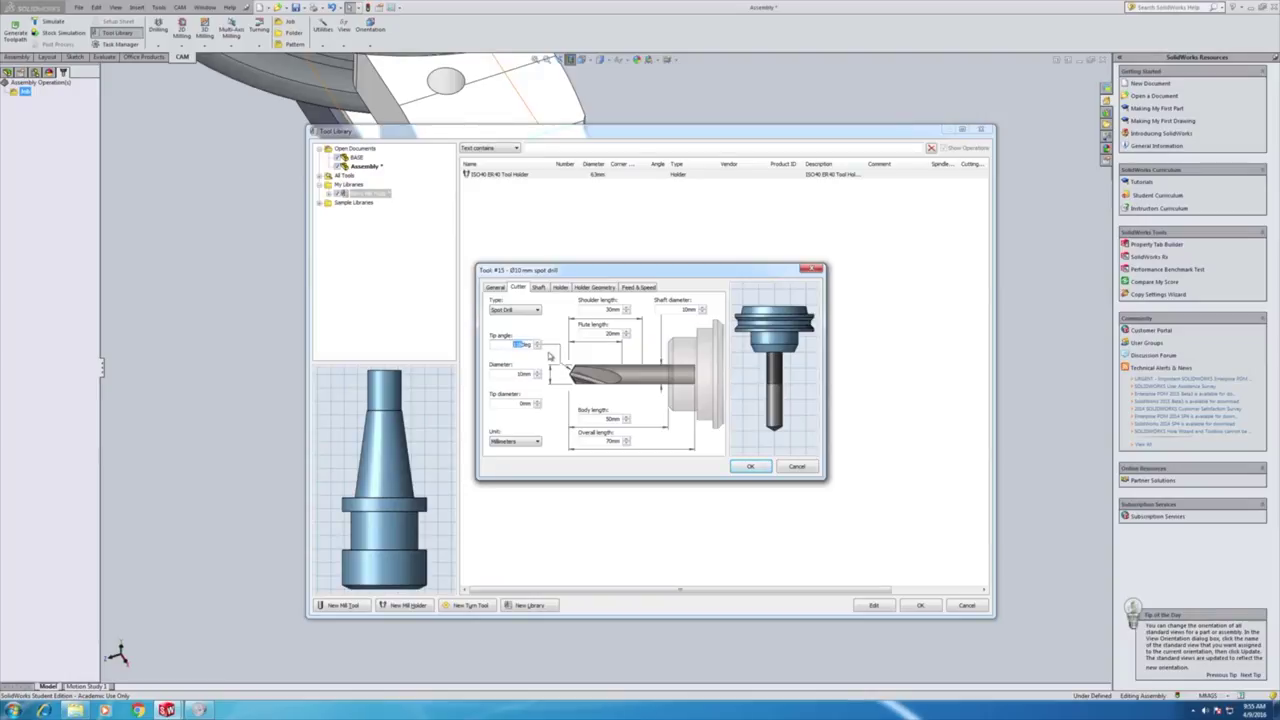
text(90)
click(537, 371)
click(537, 371)
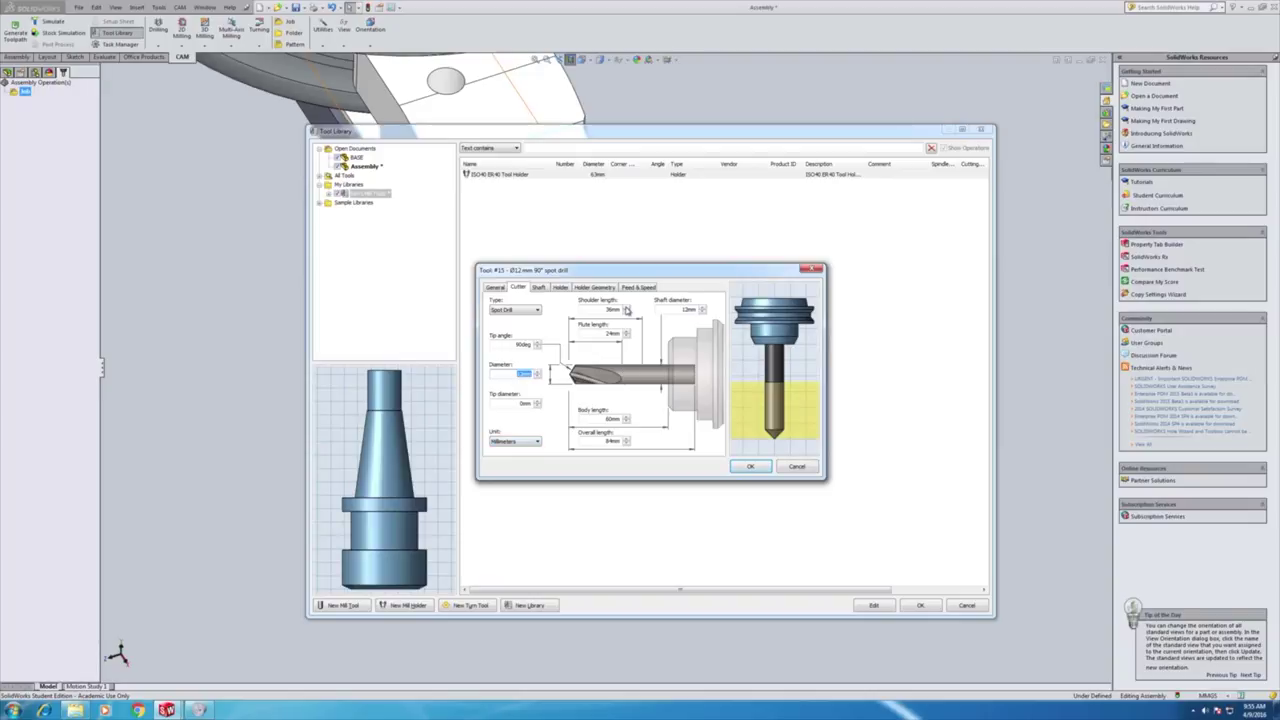
- Set the cutter lengths: 40 mm shoulder, 20 mm flute, 64 mm overall
click(626, 308)
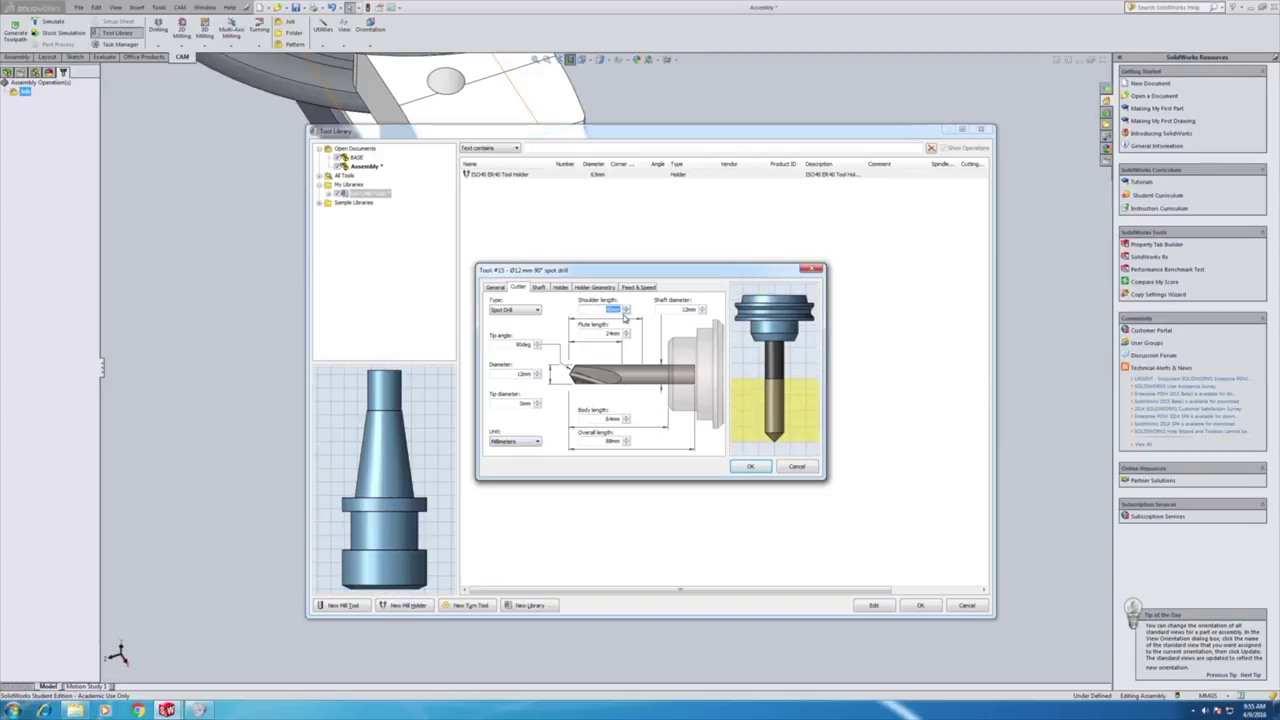
click(627, 337)
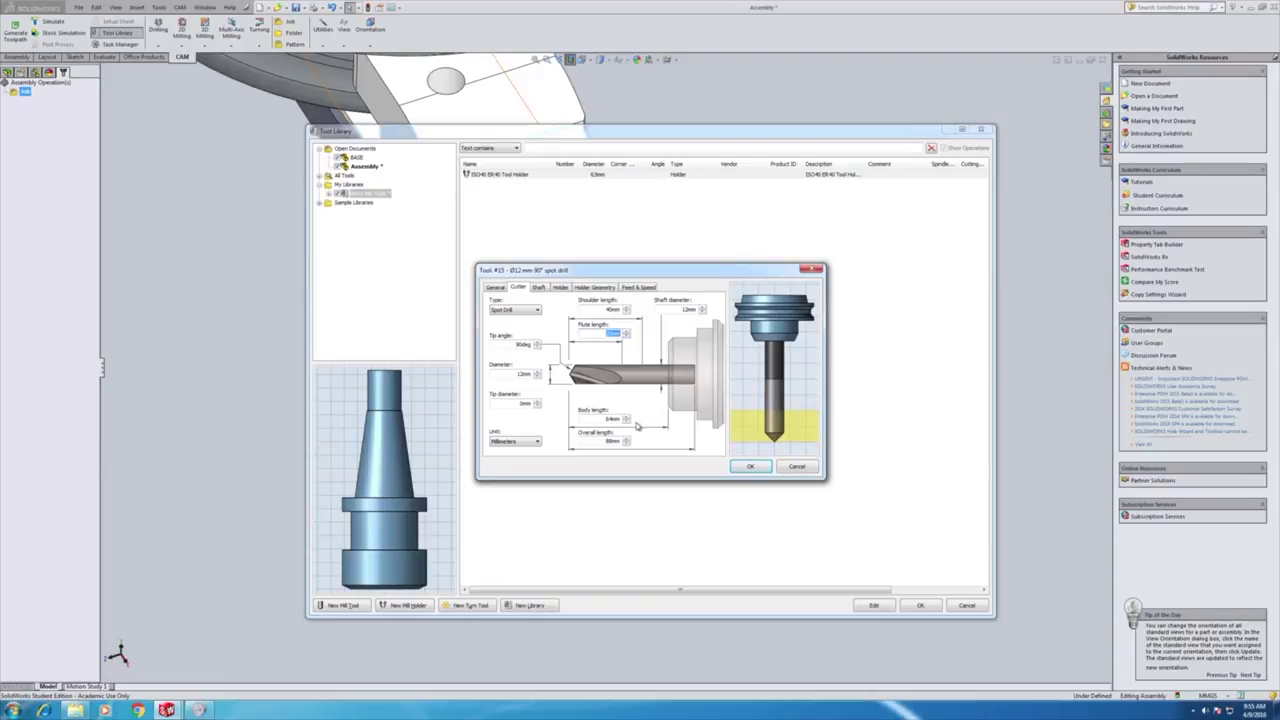
click(626, 422)
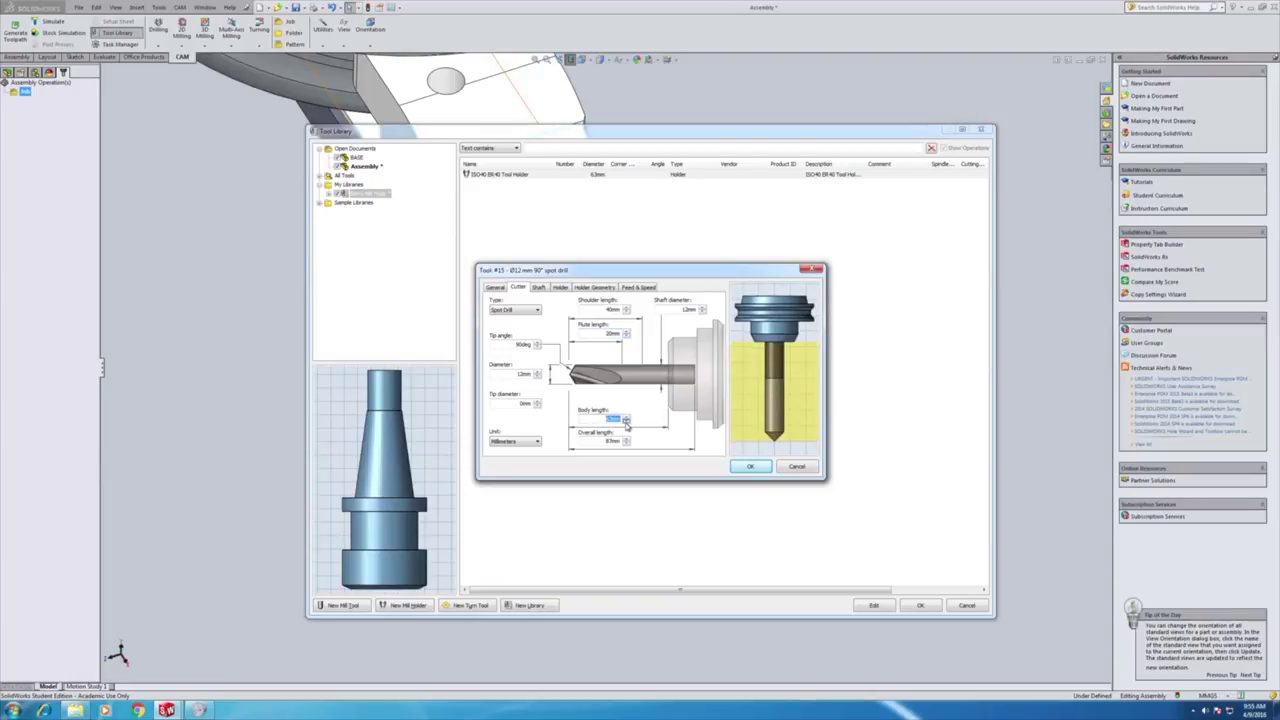
click(627, 424)
click(627, 424)
click(627, 424)
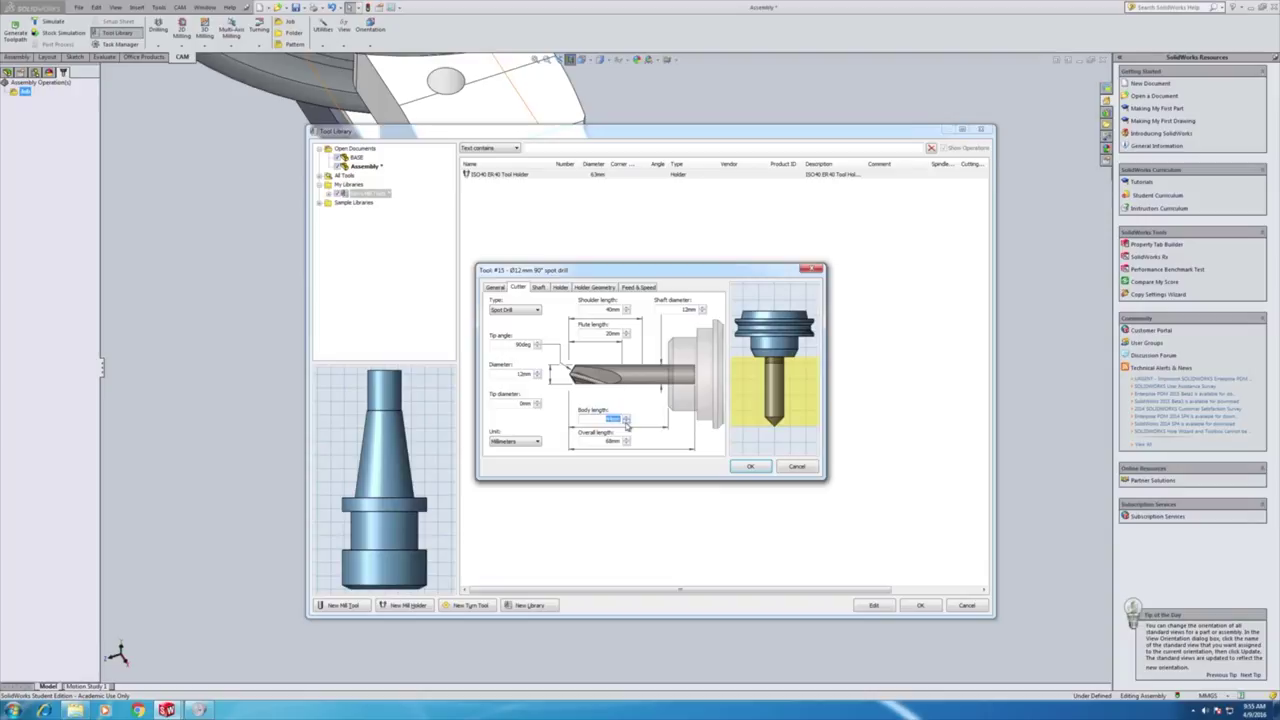
click(627, 425)
click(627, 424)
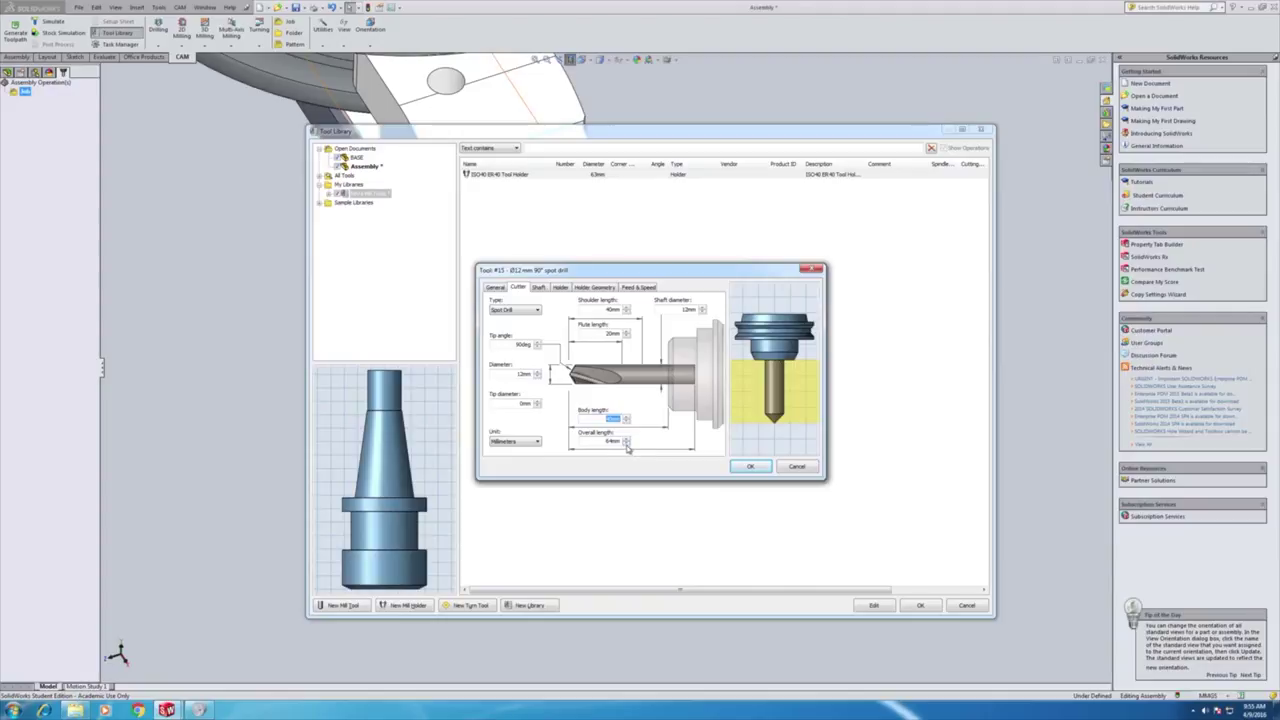
click(627, 442)
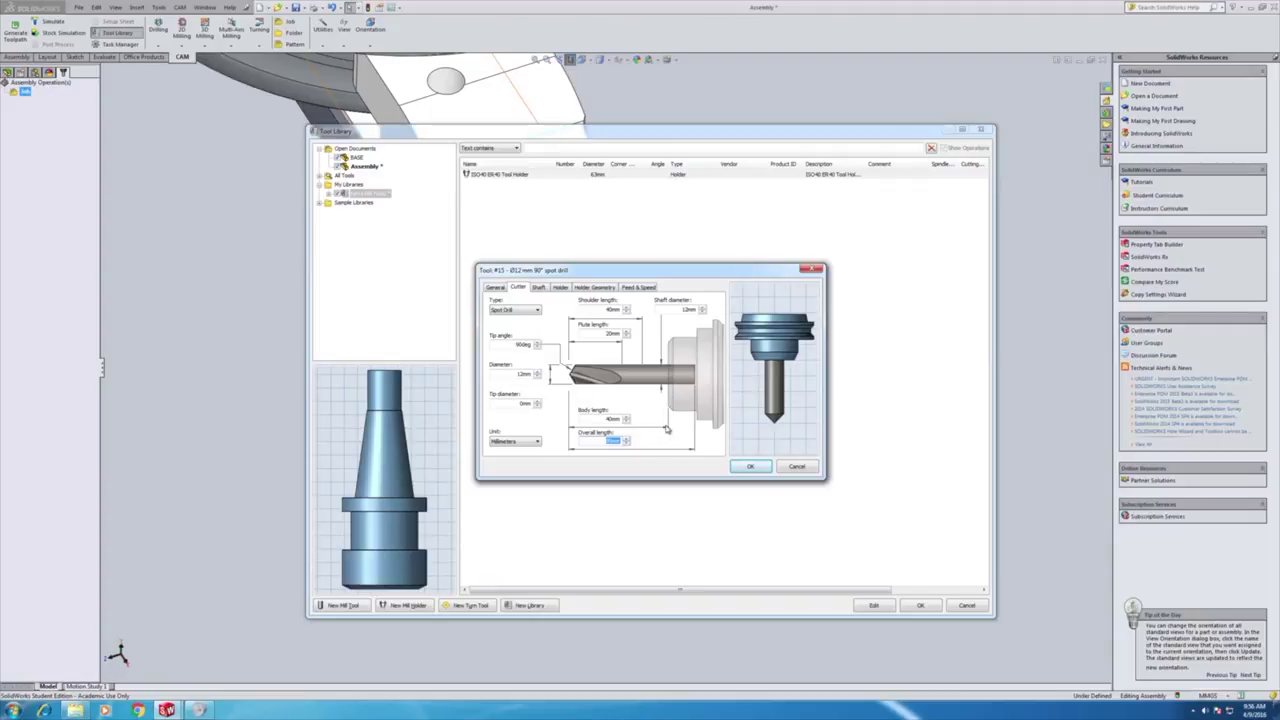
- Assign the ISO40 ER40 Tool Holder from the personal mill tools library to tool #15
click(542, 288)
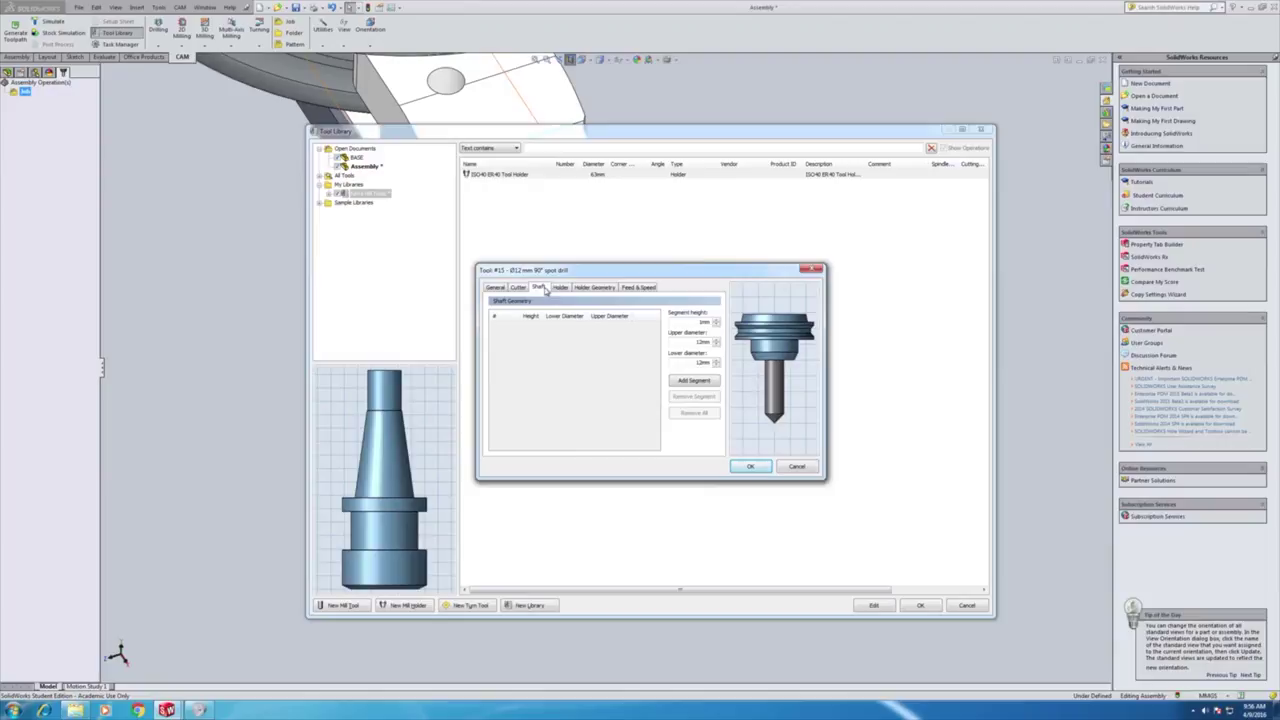
click(560, 288)
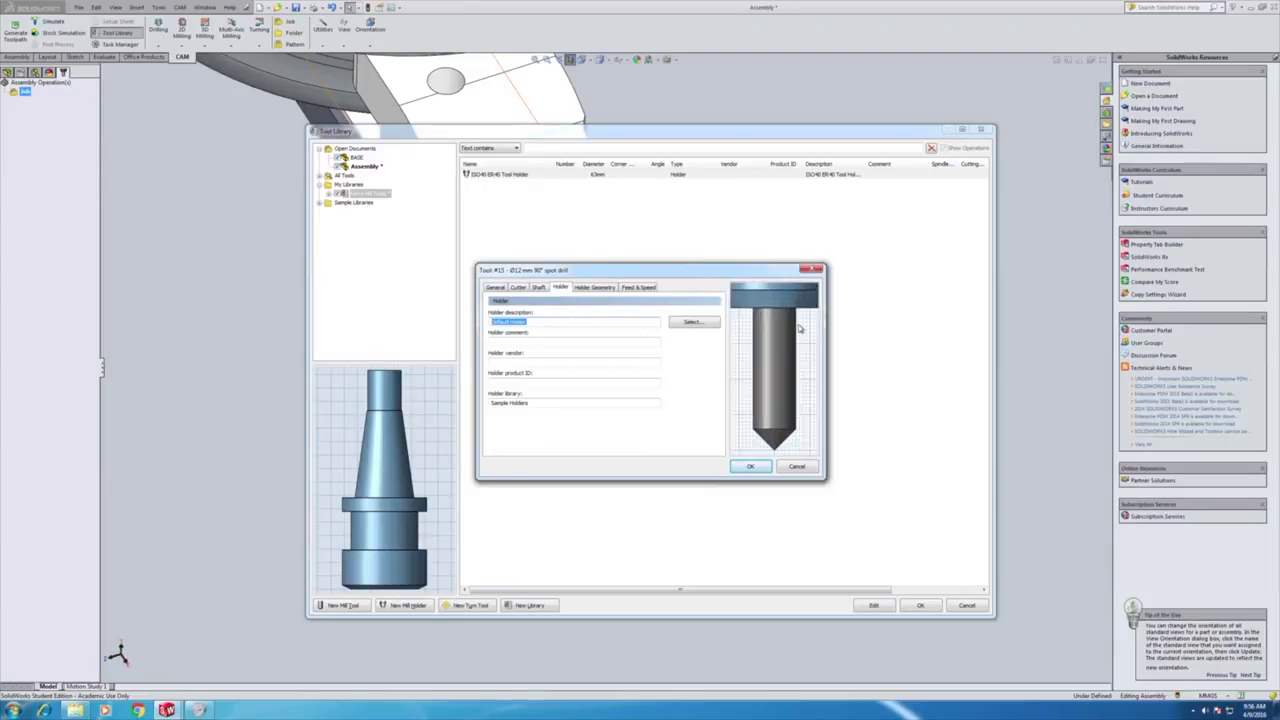
click(709, 324)
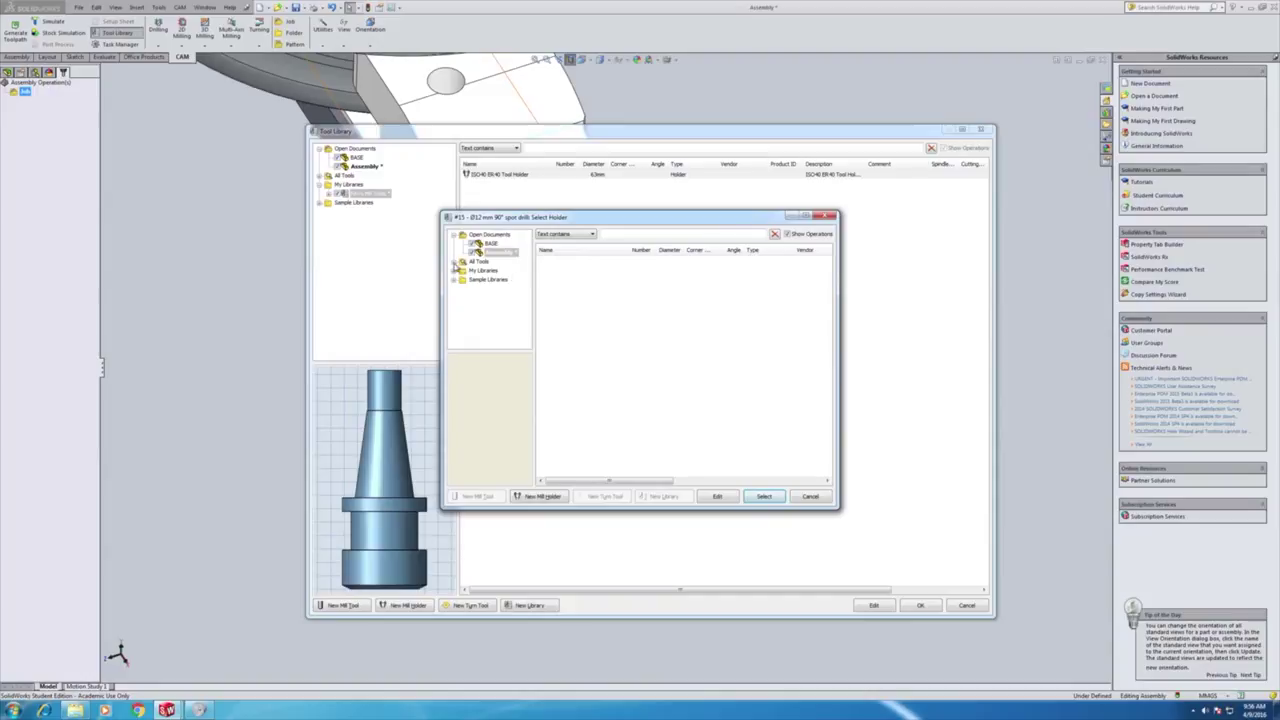
click(456, 262)
click(482, 270)
click(457, 280)
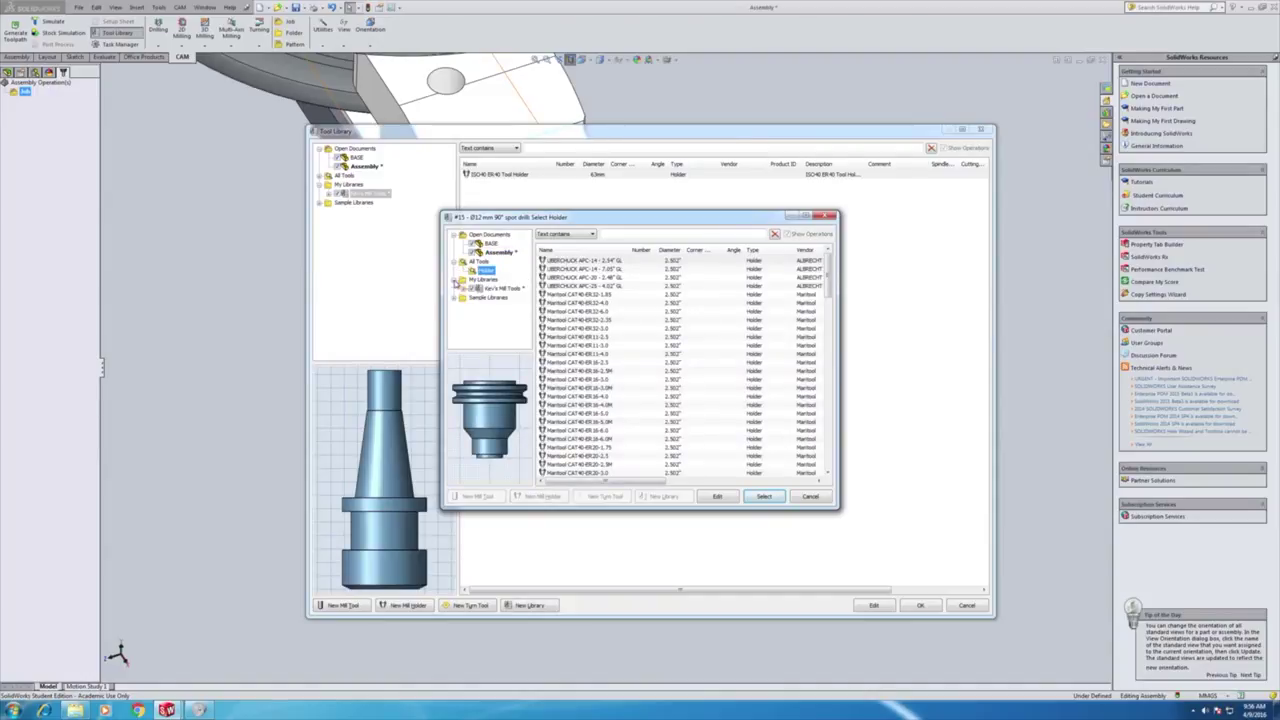
click(500, 289)
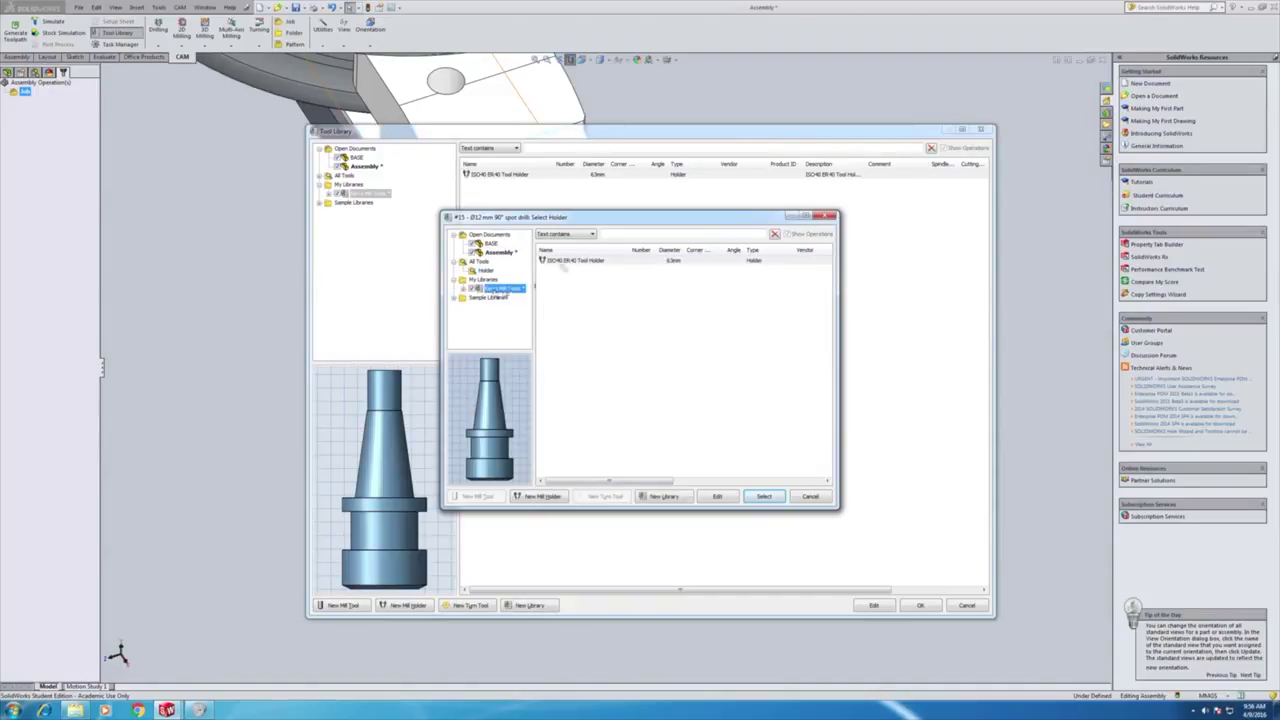
click(575, 260)
click(763, 496)
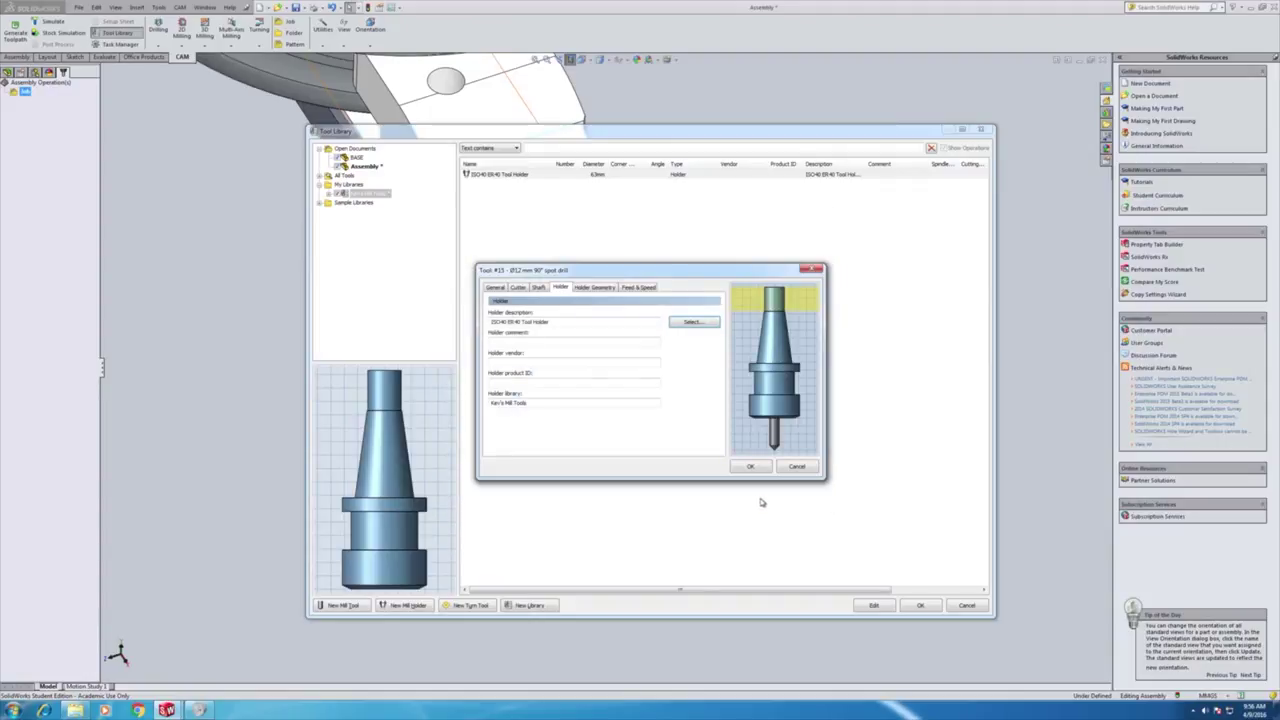
- Set 2 flutes, 2000 rpm spindle speed, and 500 mm/min cutting feedrate, then save the spot drill to the library
click(592, 288)
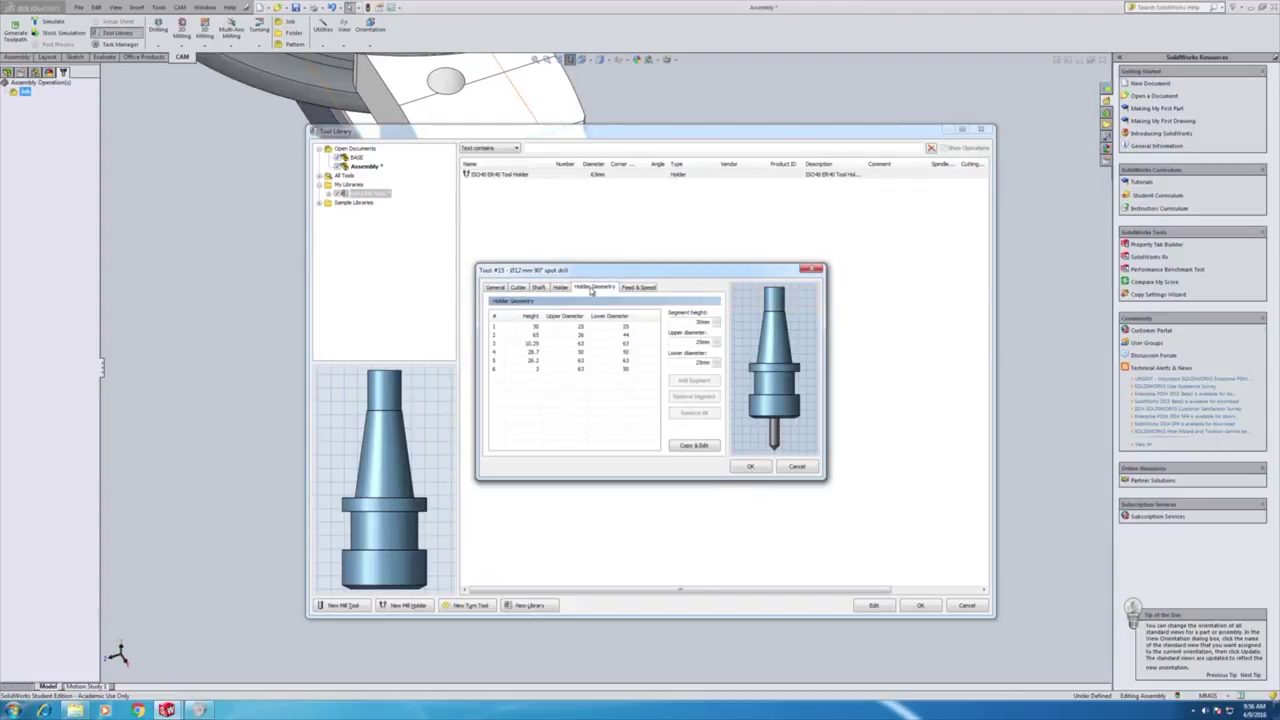
click(648, 289)
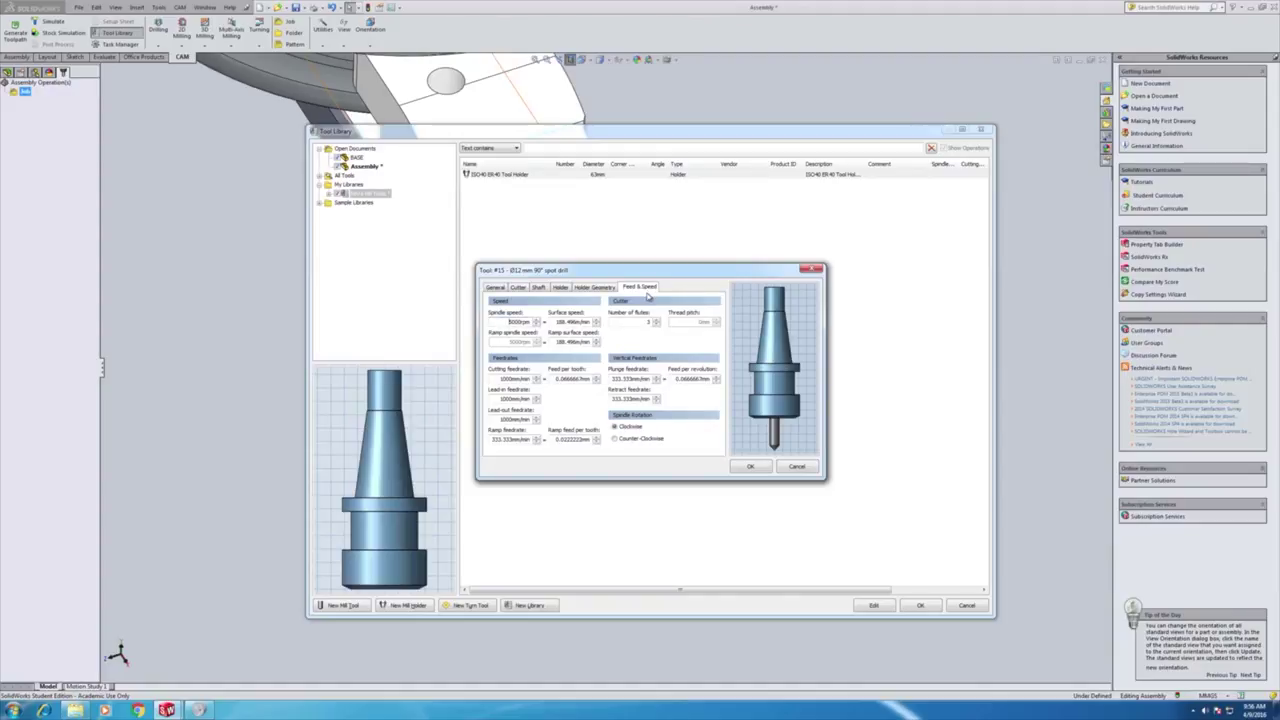
click(656, 325)
double_click(527, 322)
text(2000)
drag(512, 379, 490, 381)
text(500)
click(751, 466)
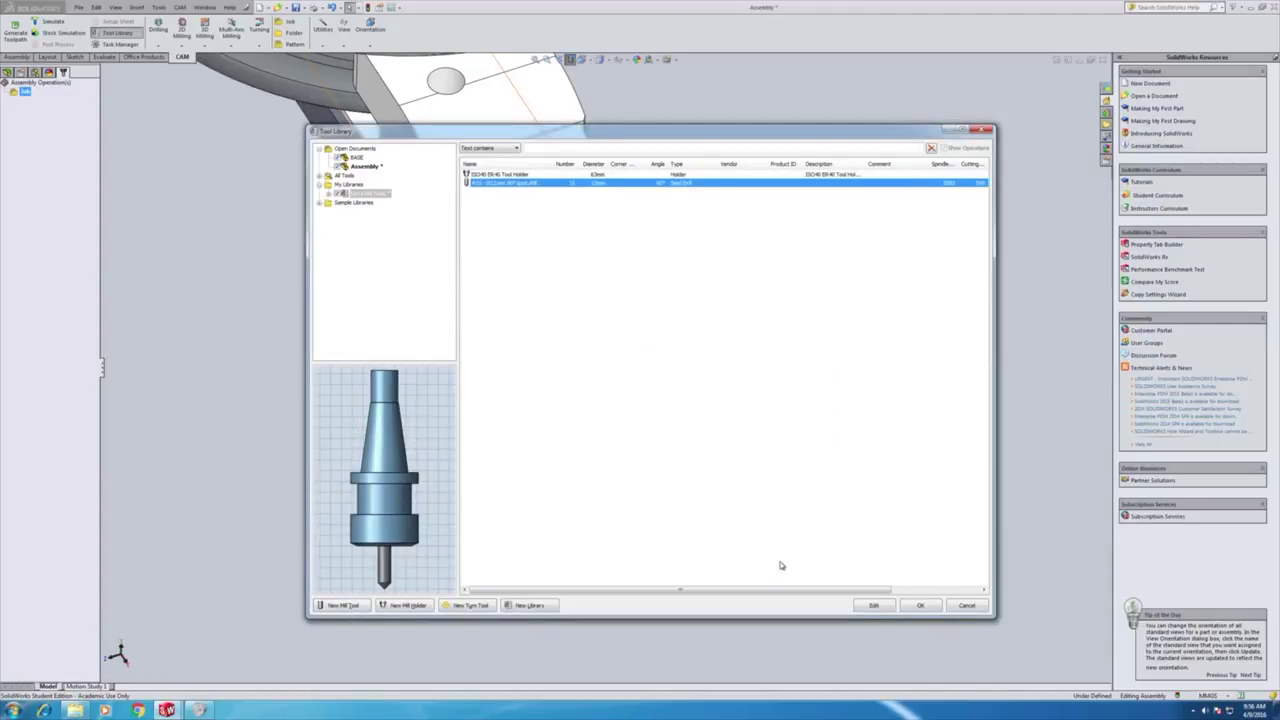
click(472, 183)
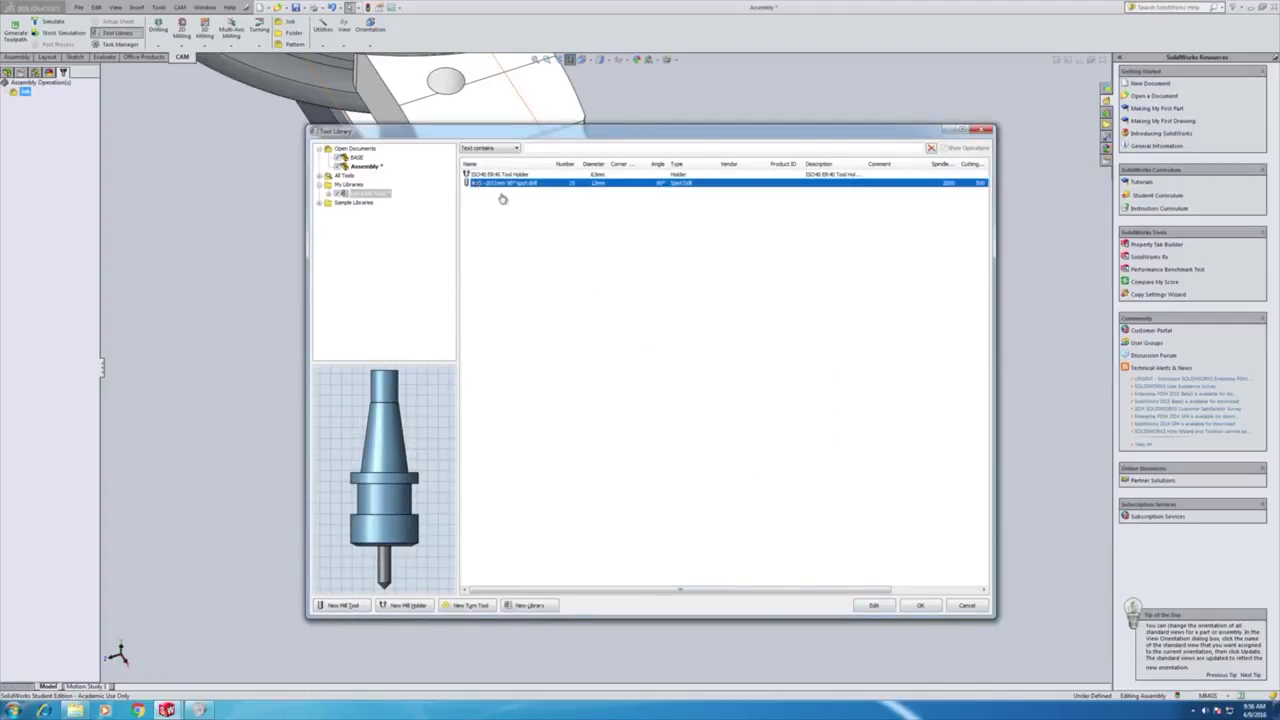
- Close the tool library and view the whole fixture
click(919, 605)
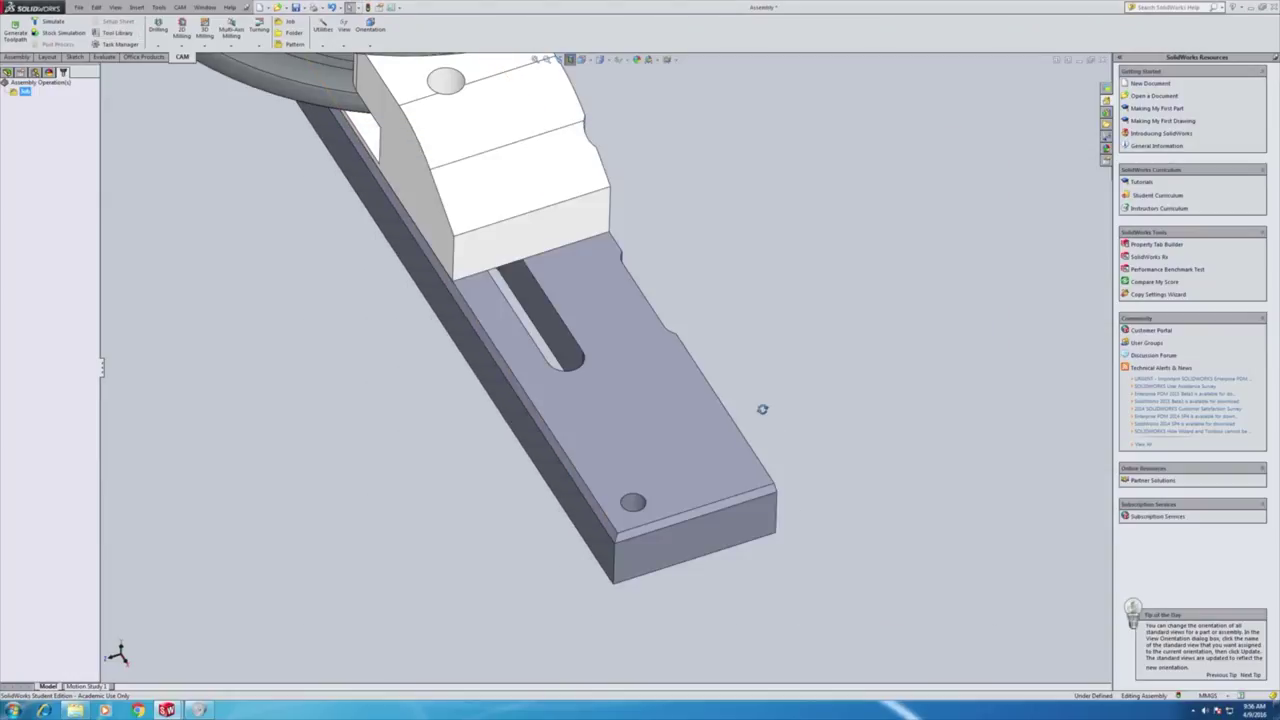
scroll(760, 405, up, 2)
middle_drag(763, 376, 745, 232)
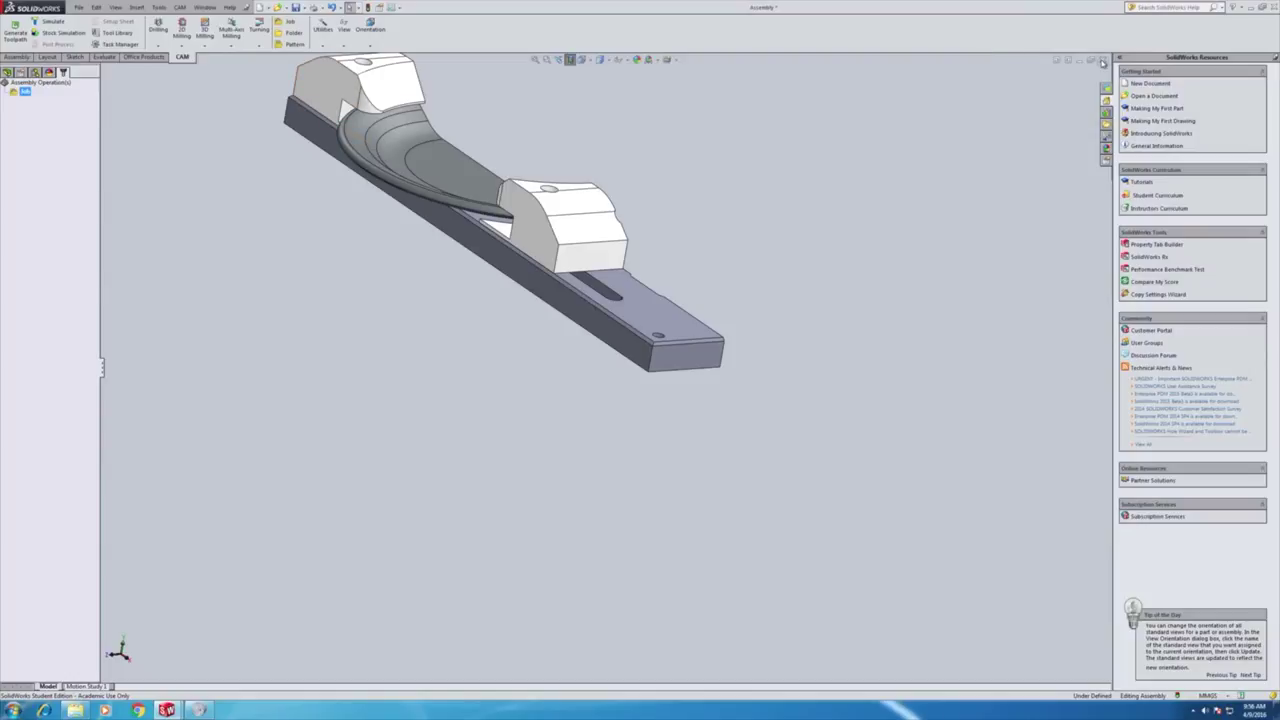
- Close the assembly, saving its HSMWorks data and all modified component documents
click(1101, 62)
click(618, 366)
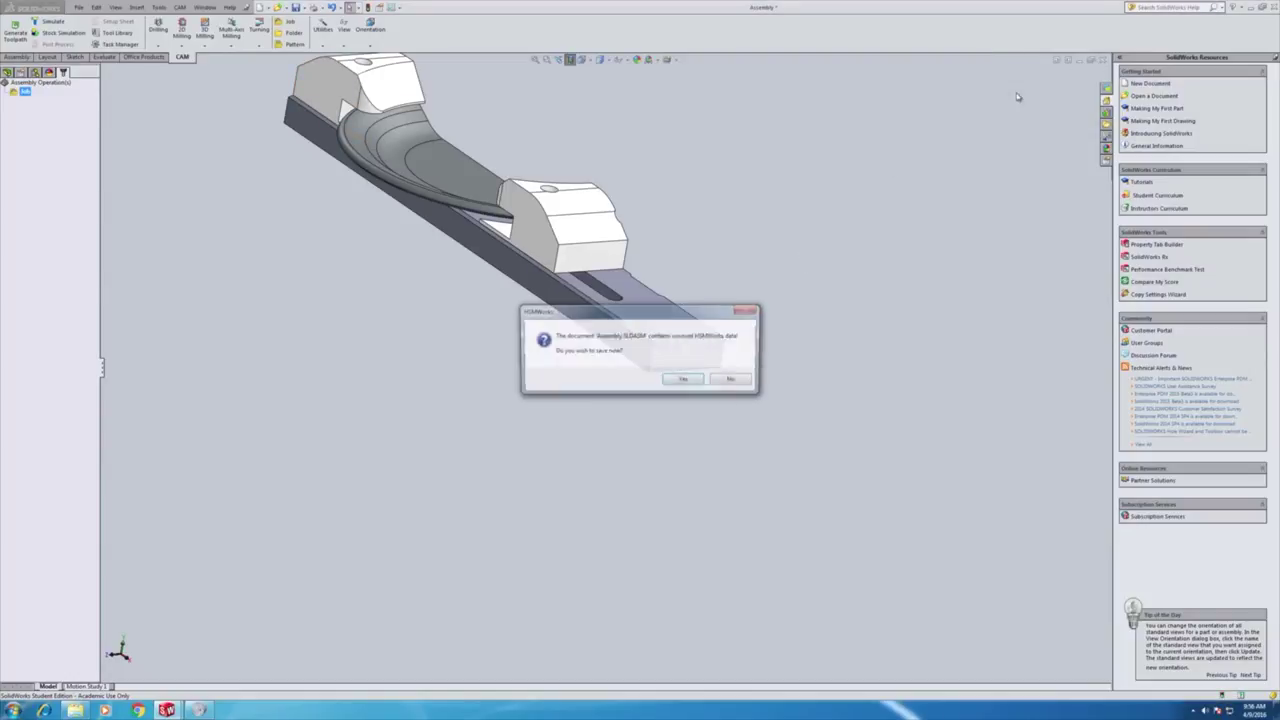
click(688, 382)
click(676, 330)
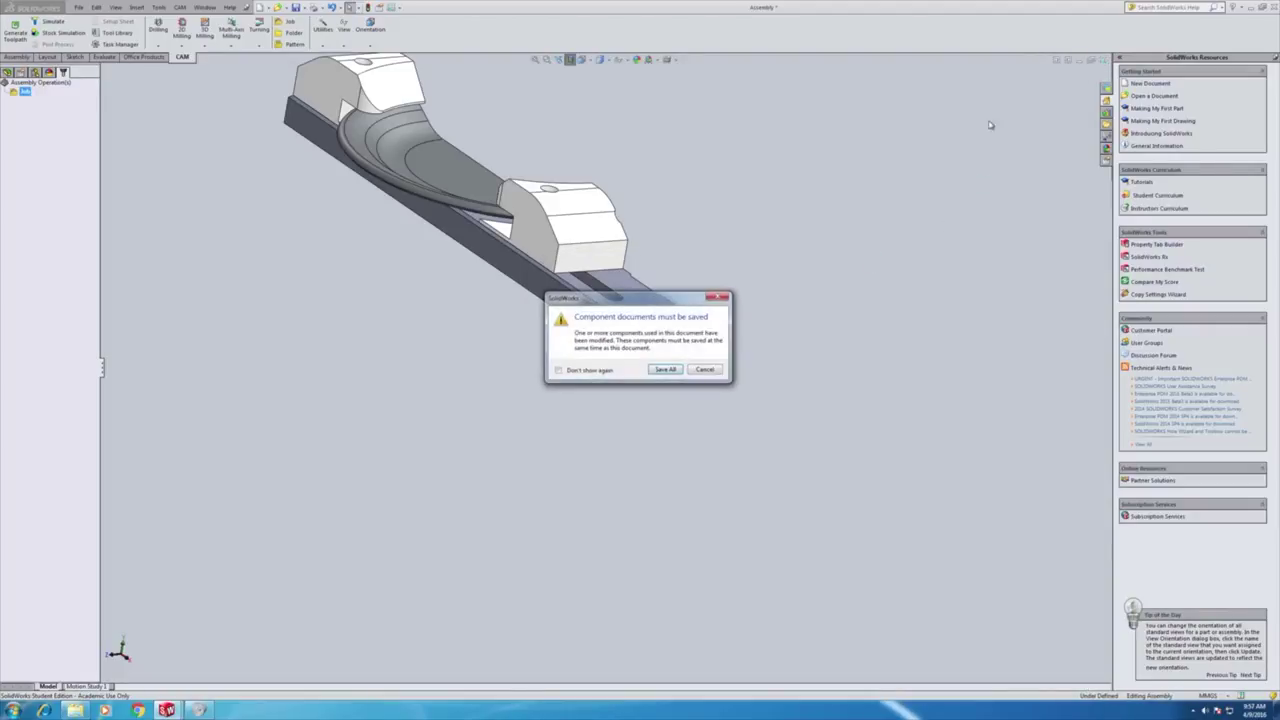
click(668, 369)
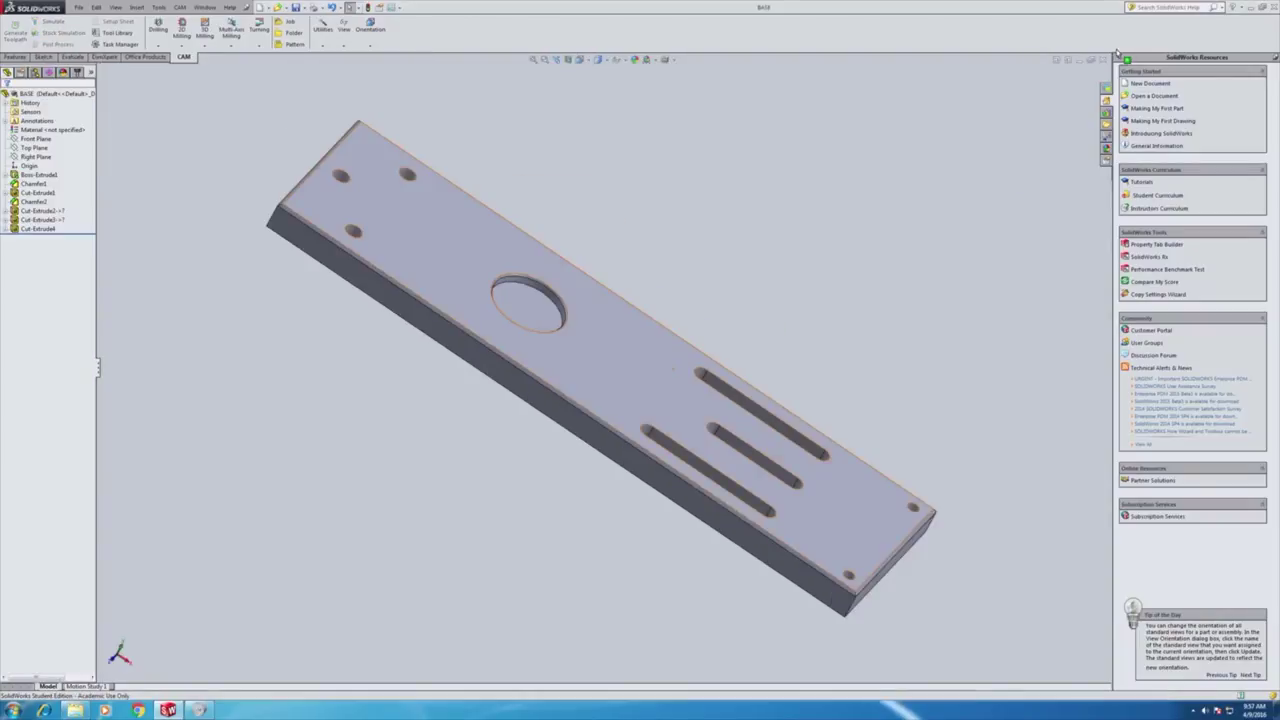
- Create a 2D Chamfer operation on BASE using the Ø12 mm 90° spot drill from My Libraries
middle_drag(673, 305, 630, 245)
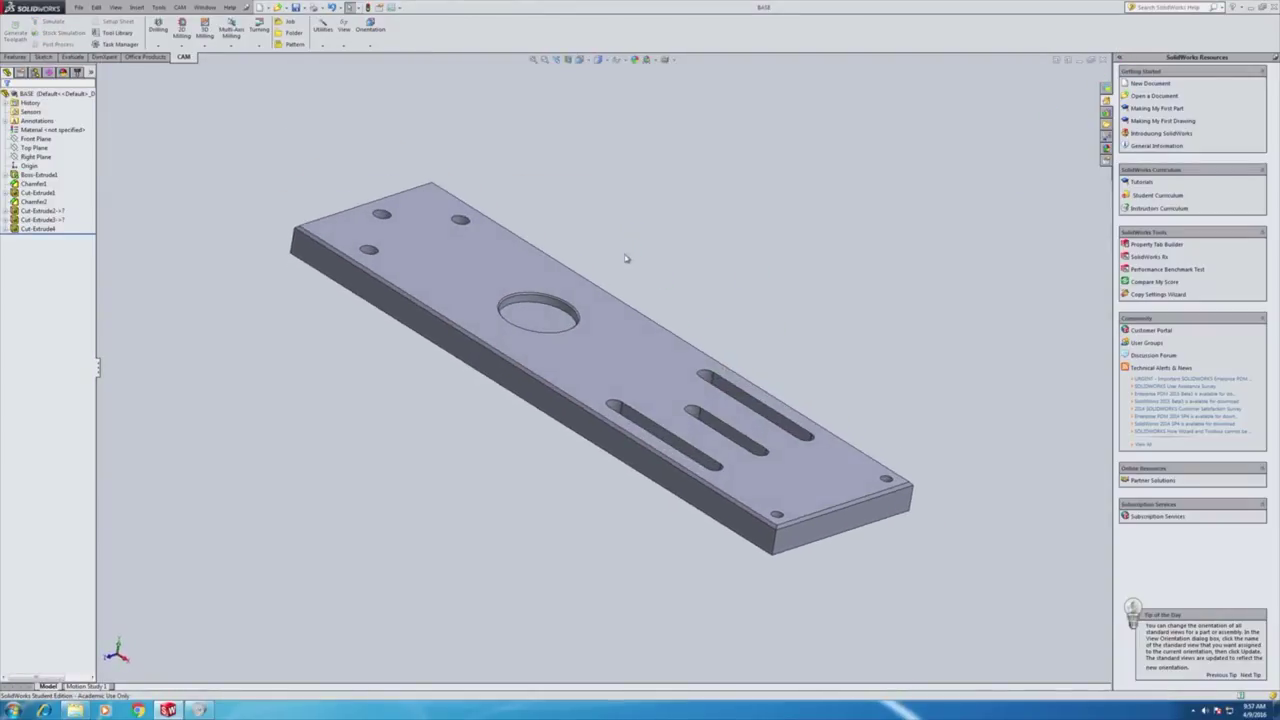
click(181, 30)
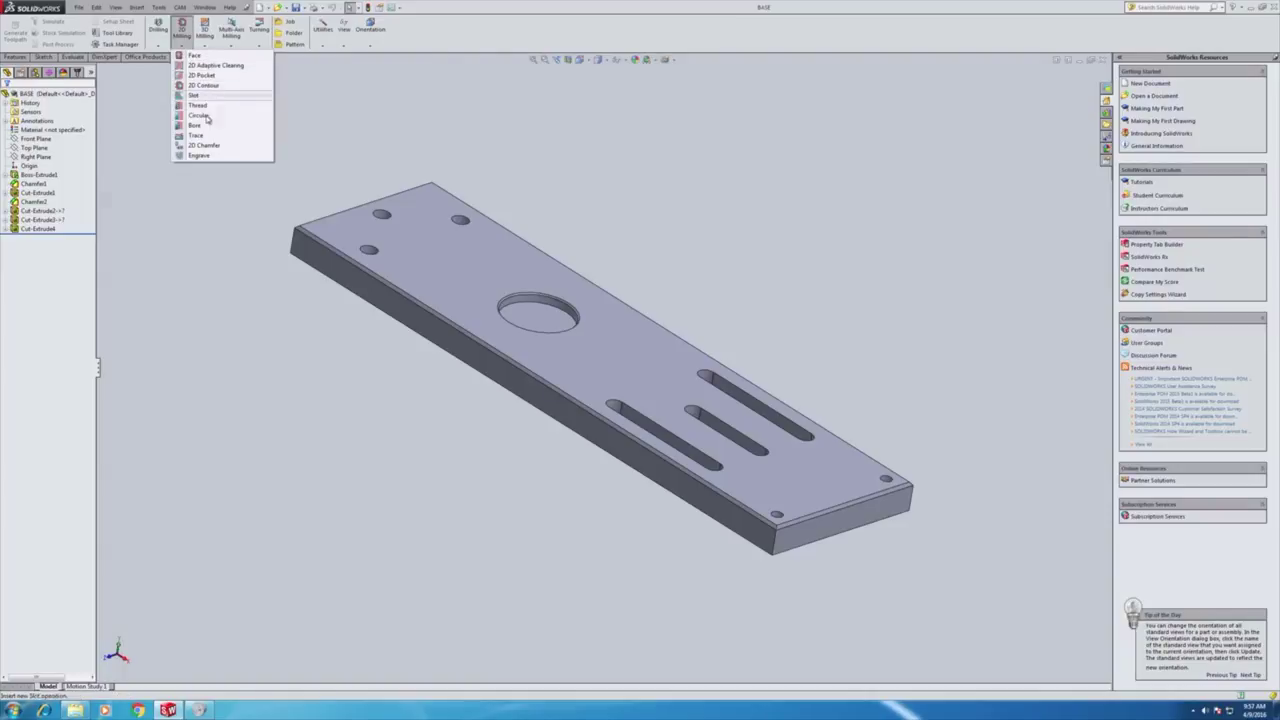
click(203, 145)
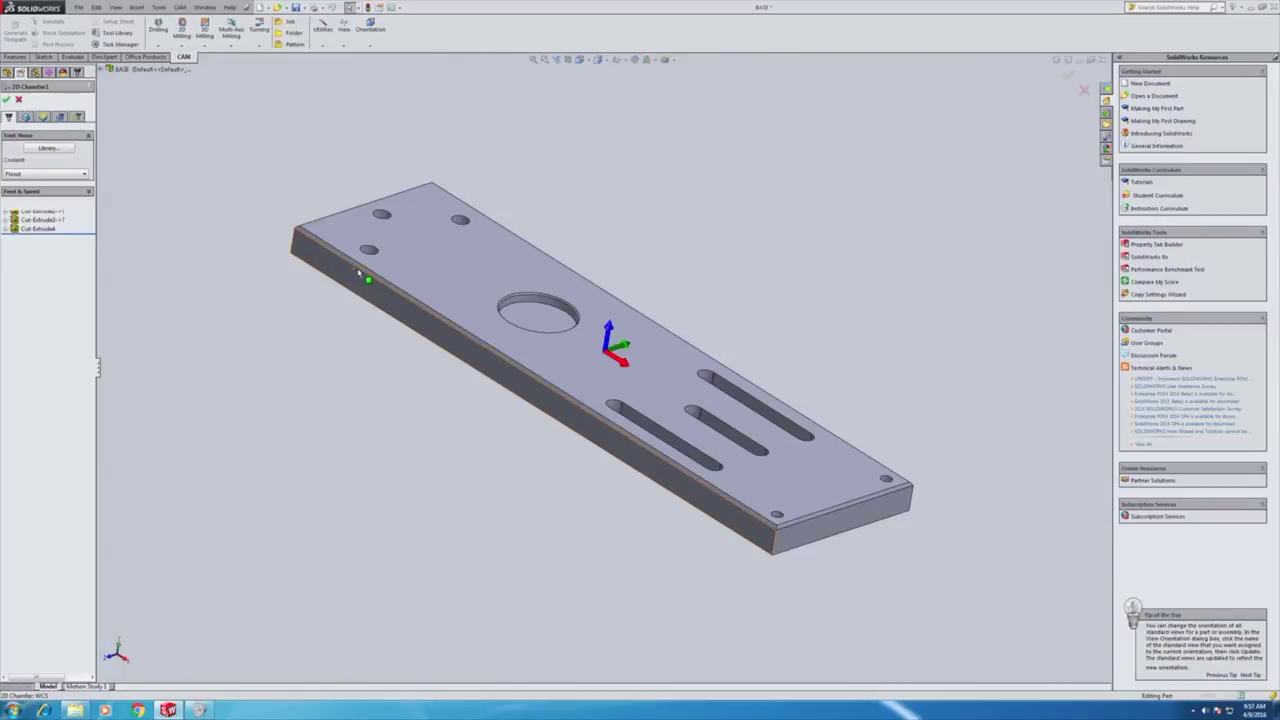
click(42, 148)
click(362, 186)
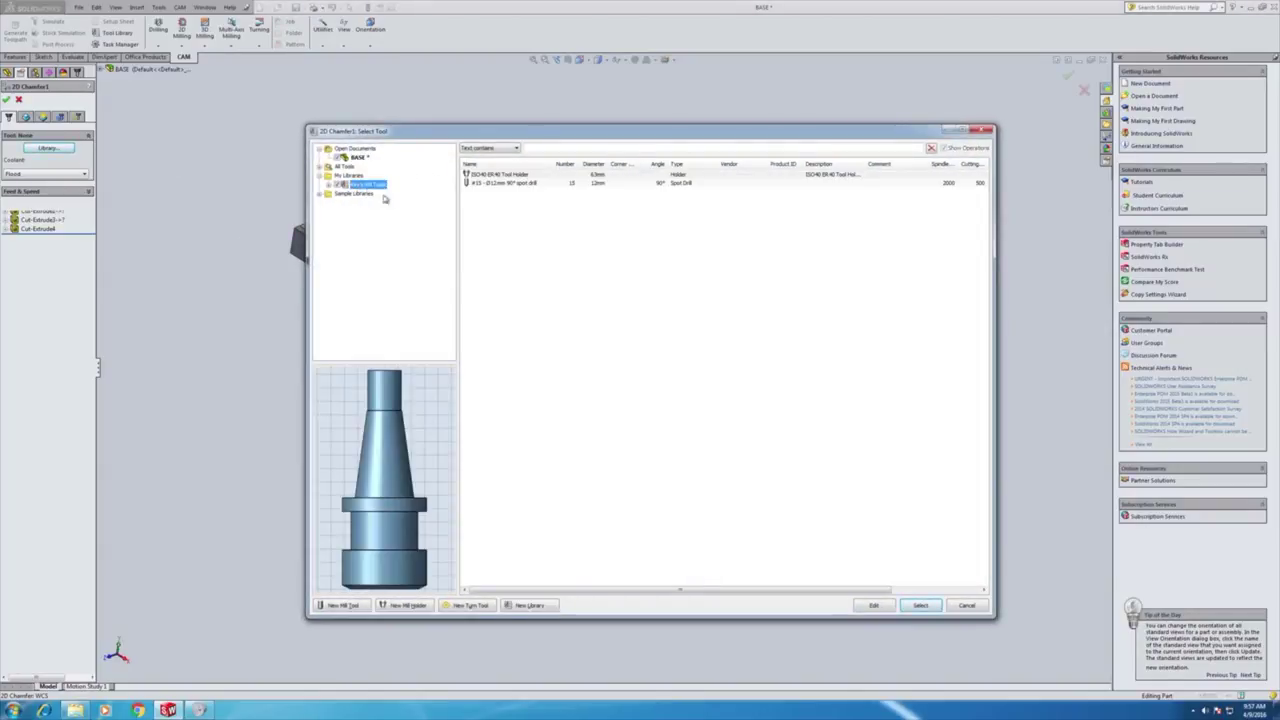
click(524, 183)
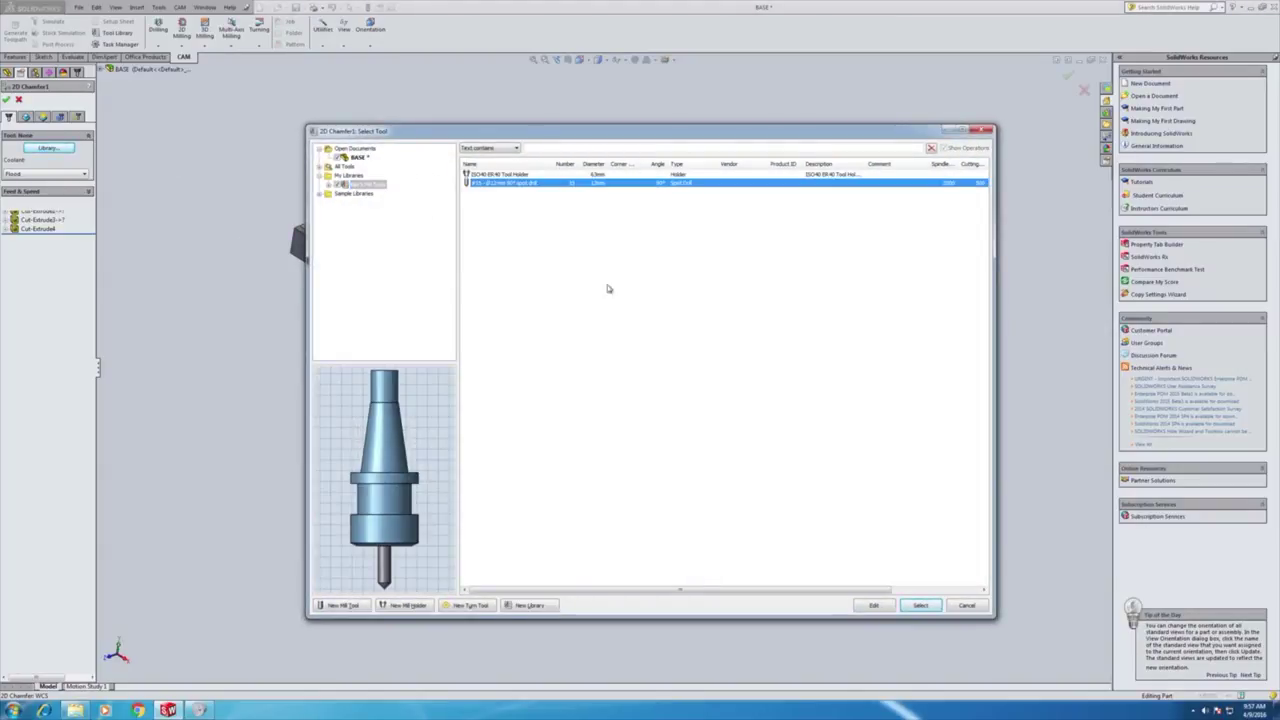
click(918, 605)
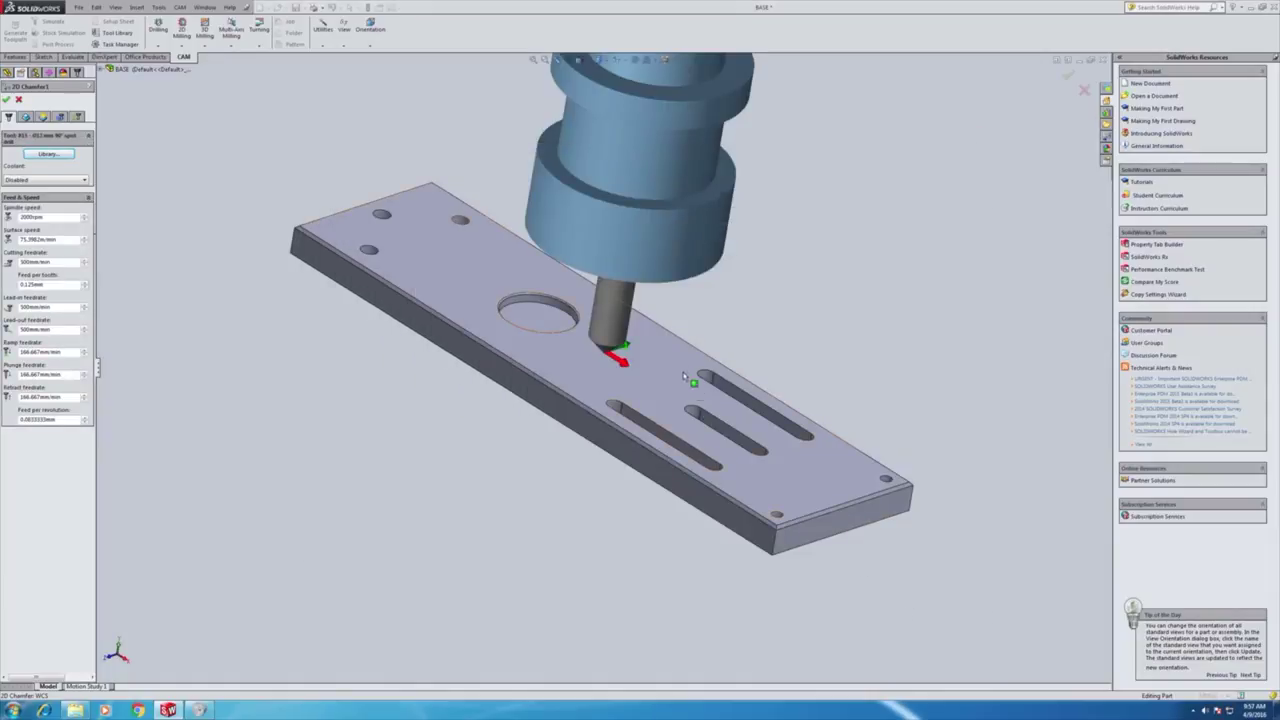
middle_drag(671, 309, 697, 352)
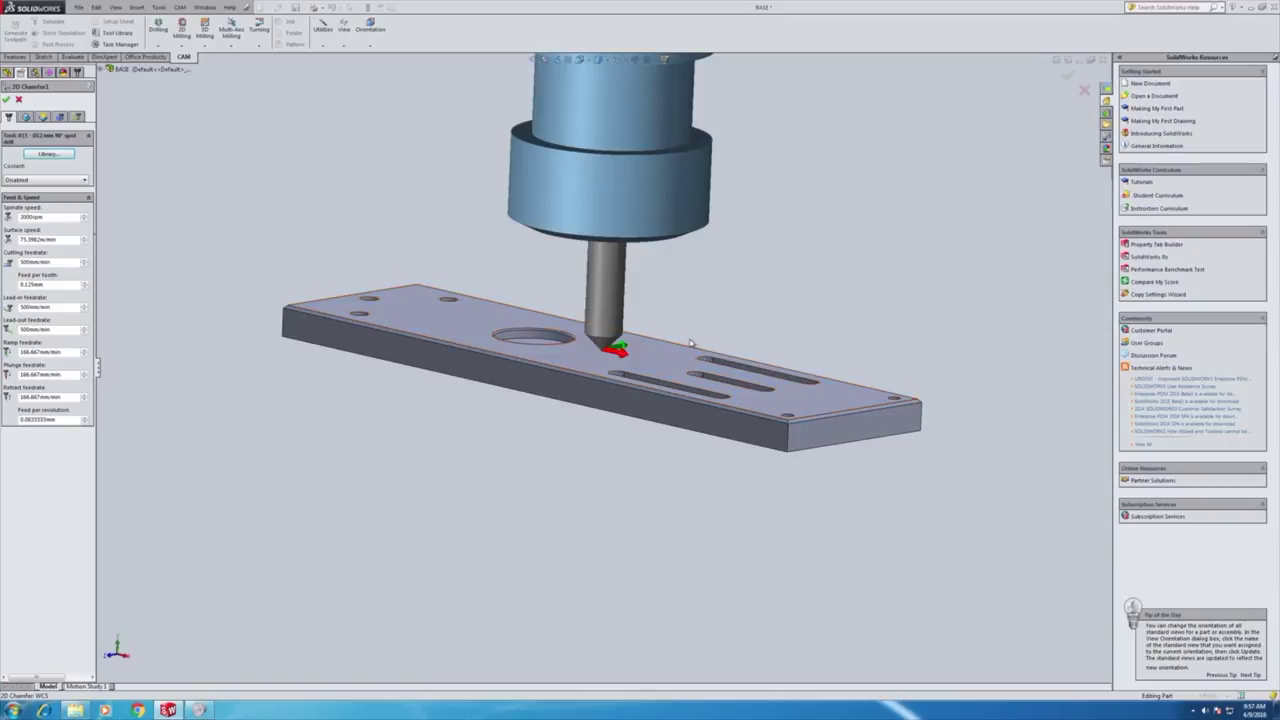